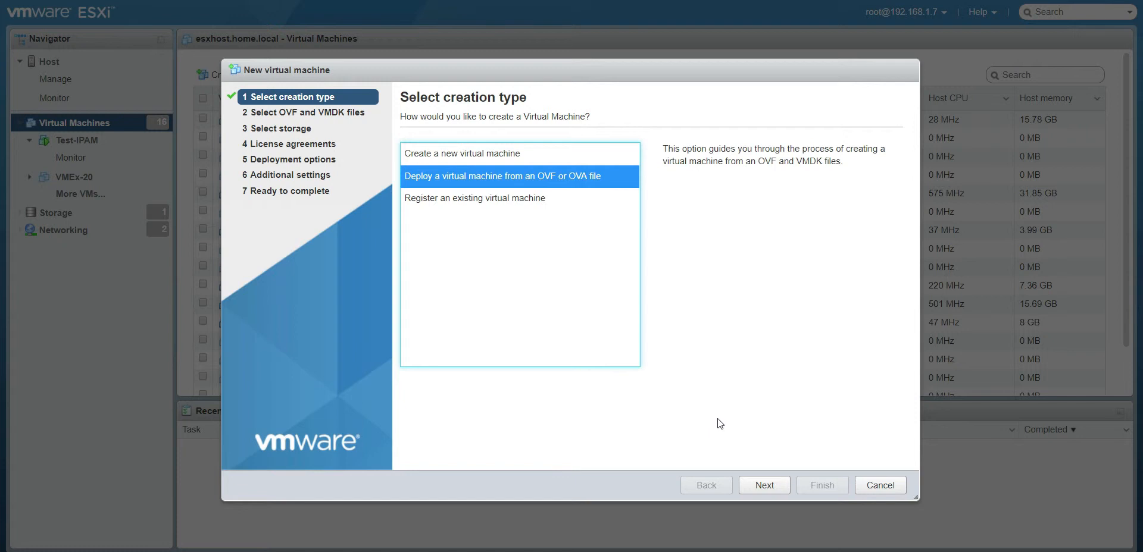
- Continue with the OVF/OVA deployment to file selection and switch to the File Explorer window showing the 9.0.53 - CAA 2.0 folder
click(764, 485)
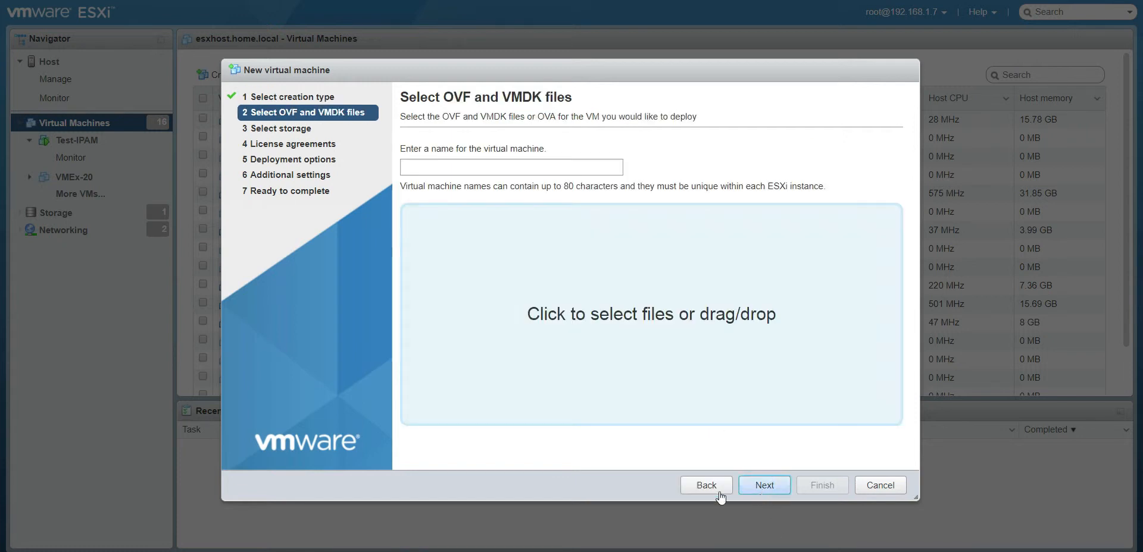
click(187, 551)
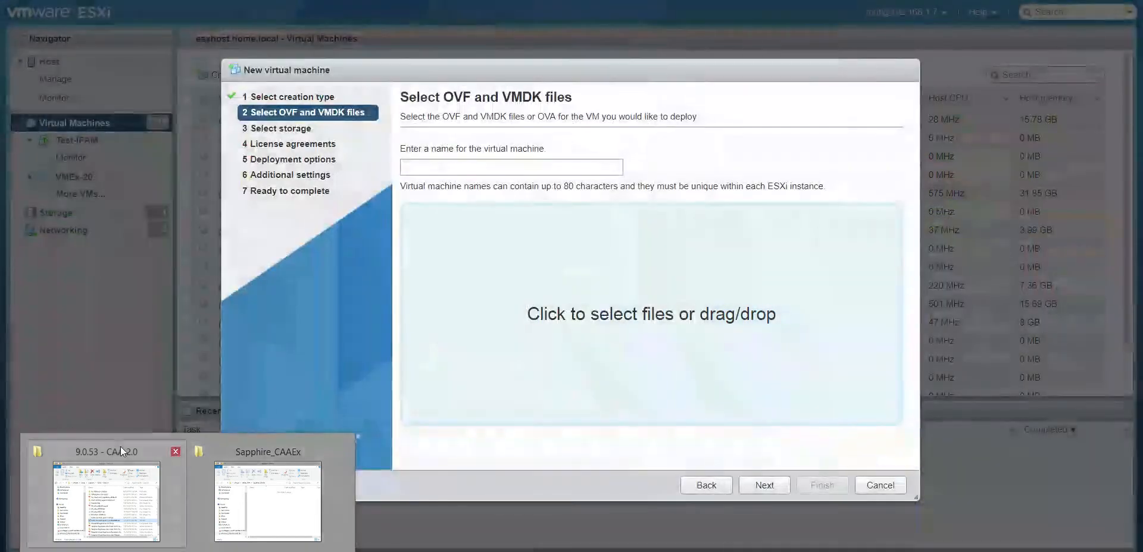
click(120, 447)
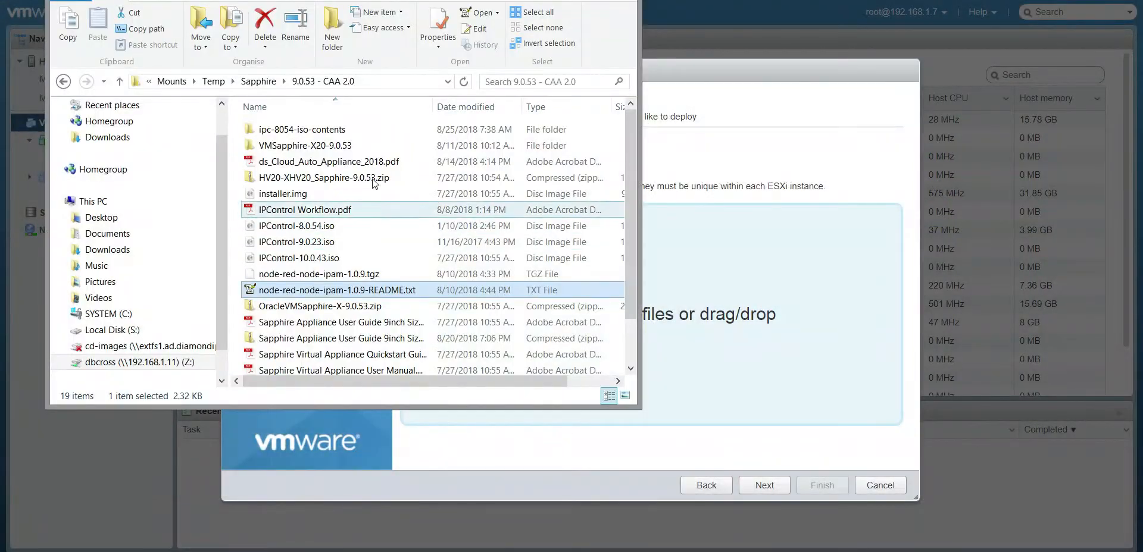
click(261, 82)
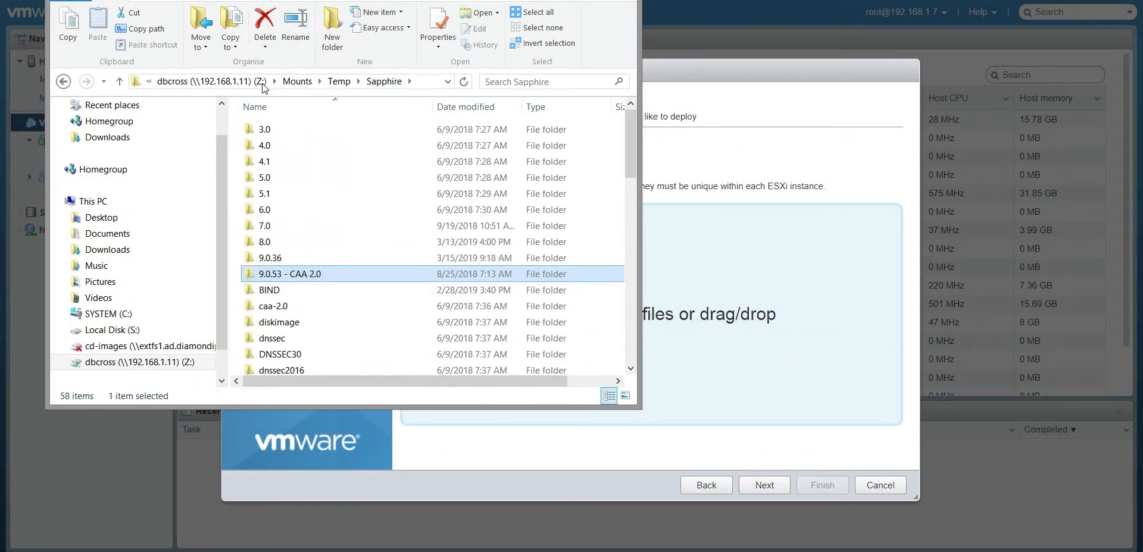
click(271, 261)
double_click(271, 262)
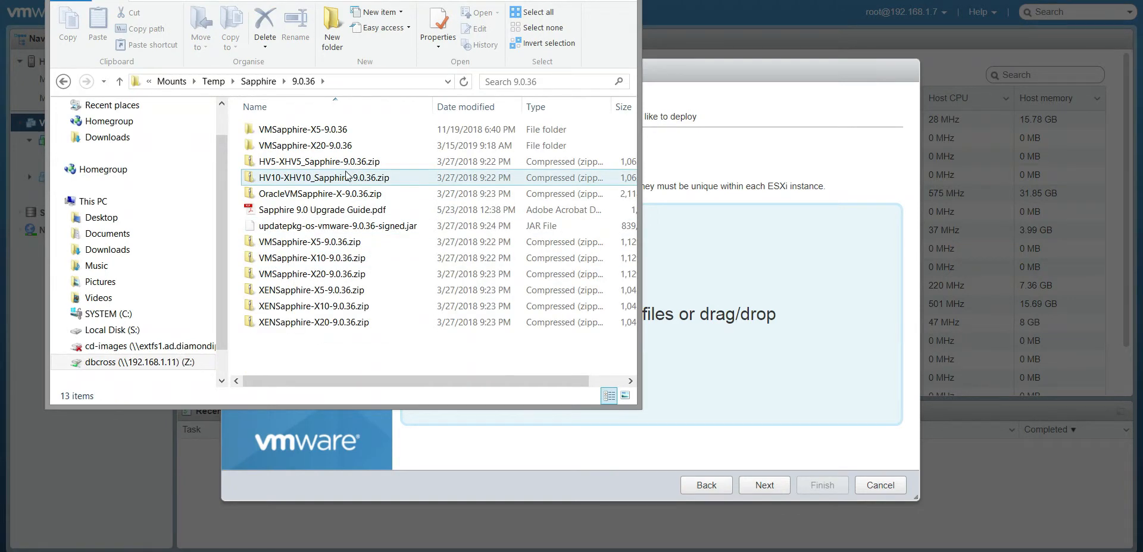
click(266, 83)
double_click(299, 274)
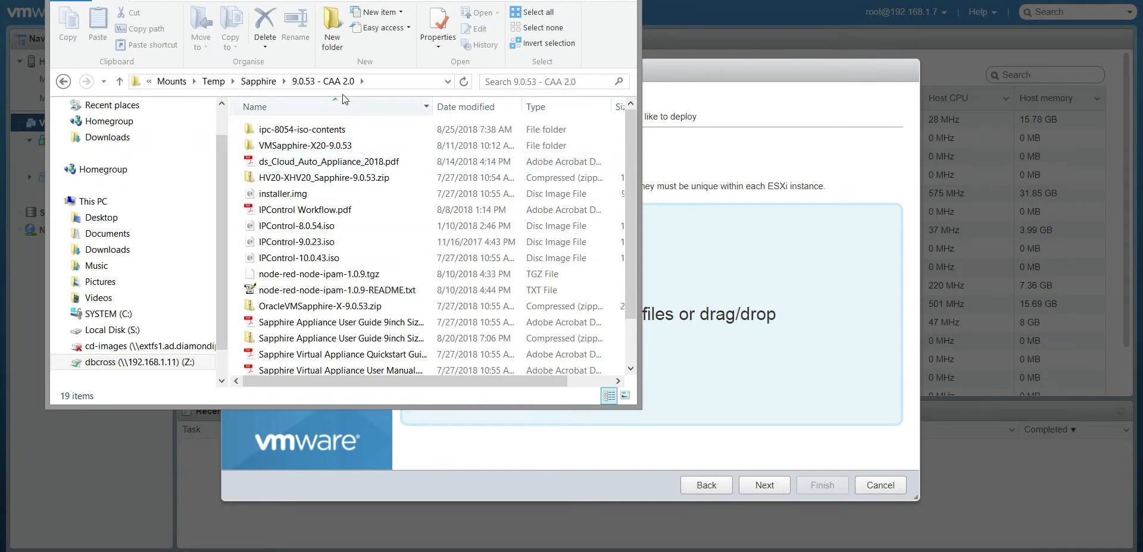
- Add VMSapphire.ovf and VMSapphire-sda.vmdk from the VMSapphire-X20-9.0.53 package's VMSapphire folder to the new virtual machine's deployment files
double_click(290, 149)
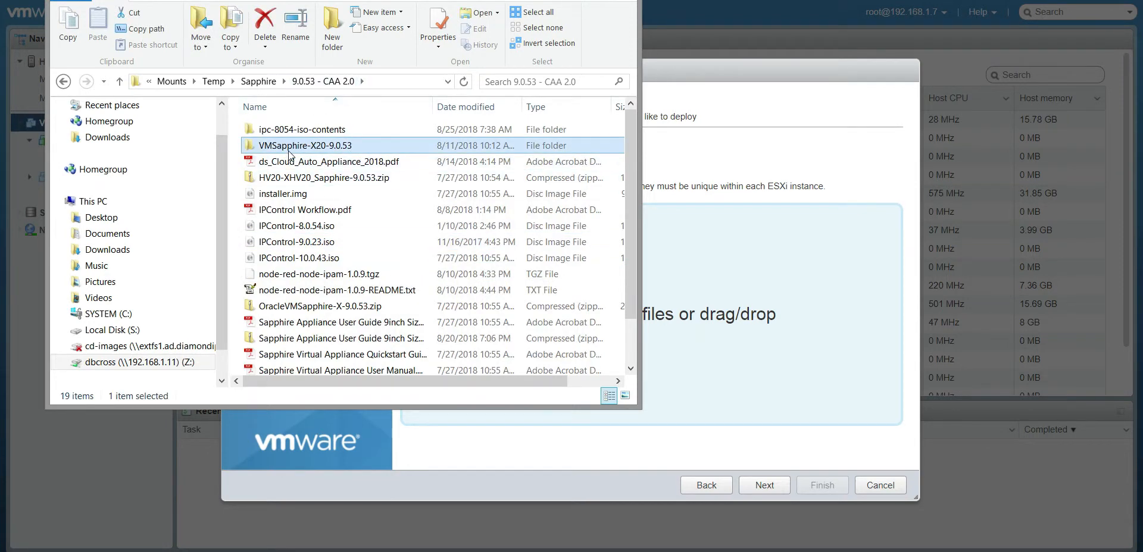
double_click(343, 139)
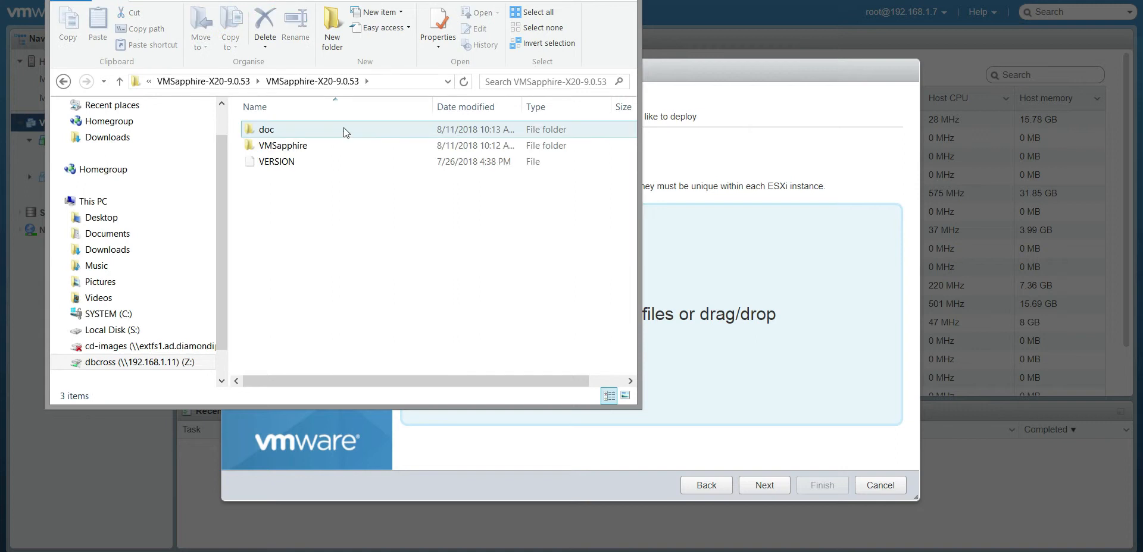
double_click(325, 145)
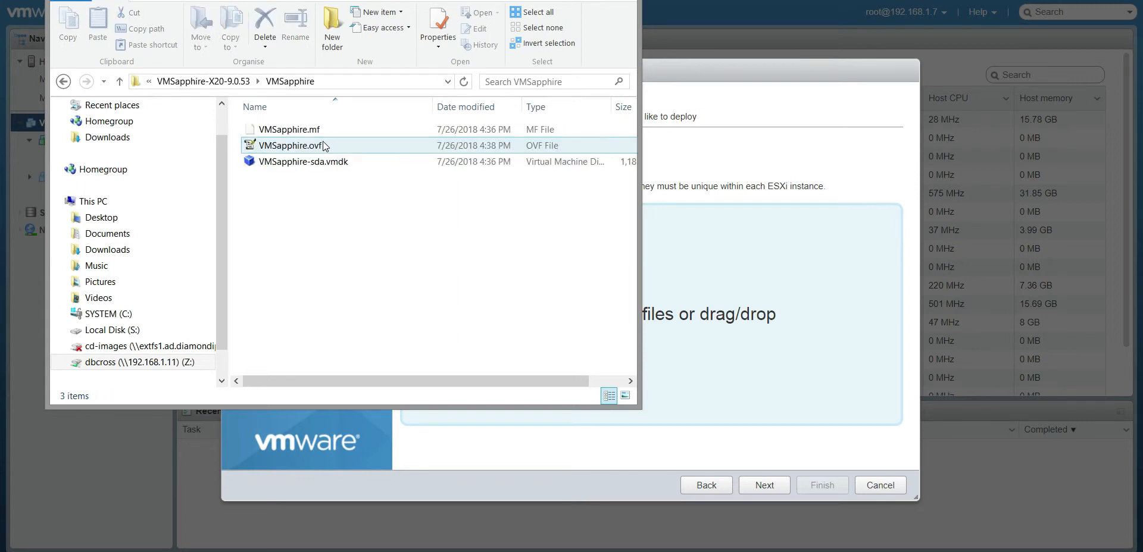
click(323, 145)
ctrl+click(328, 168)
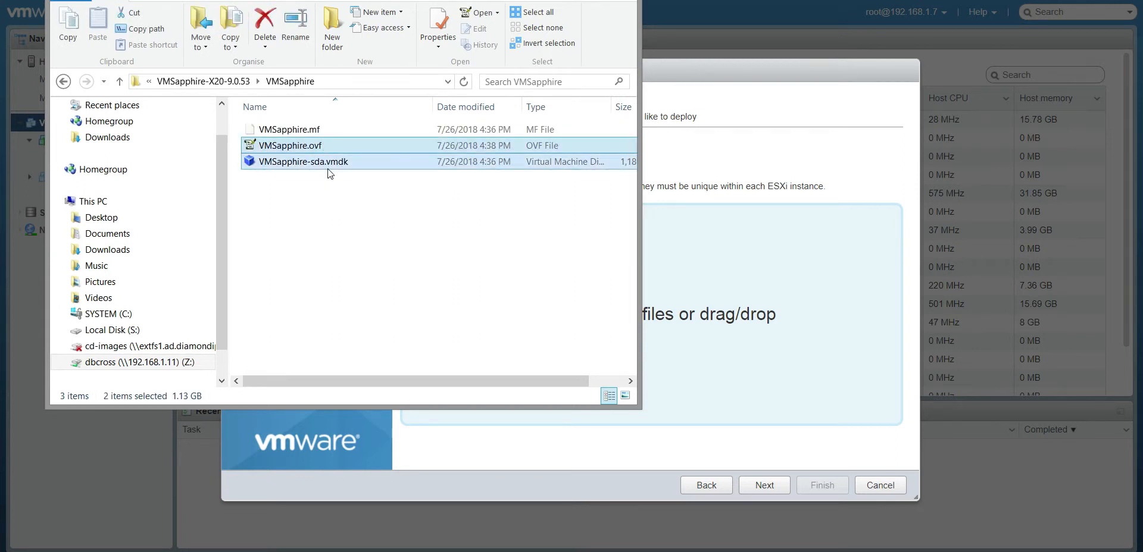
drag(328, 169, 739, 293)
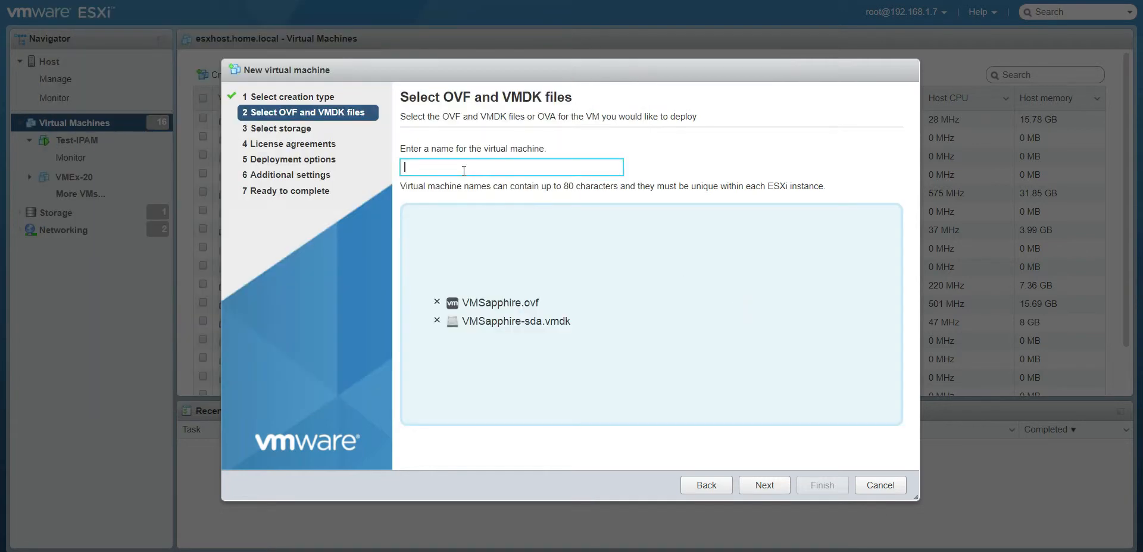
- Name the virtual machine Caa-Ex20-2 and accept the preset storage to reach the deployment options
text(Caa-Ex20-2)
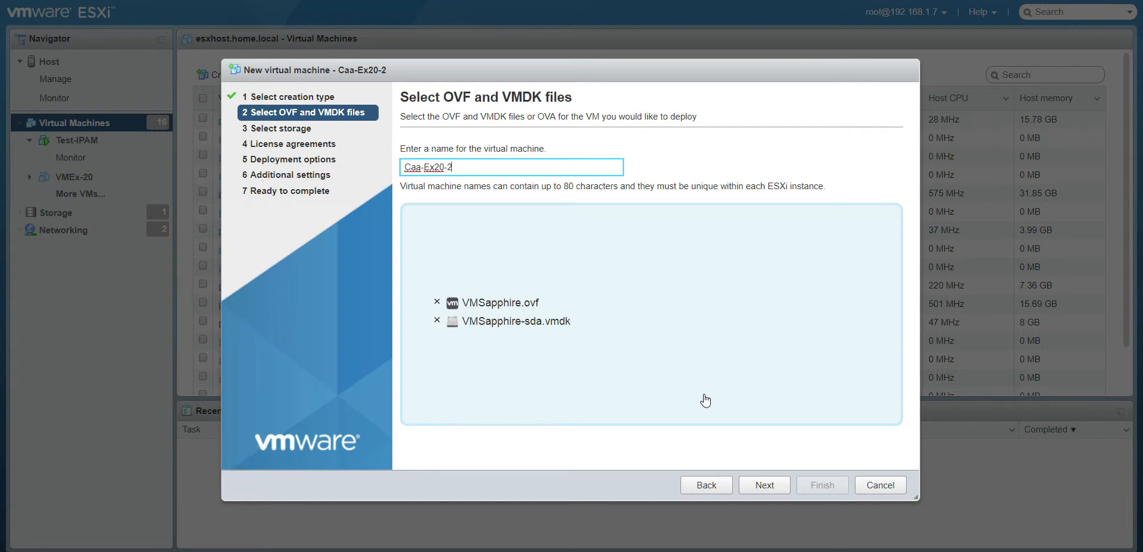
click(777, 486)
click(777, 487)
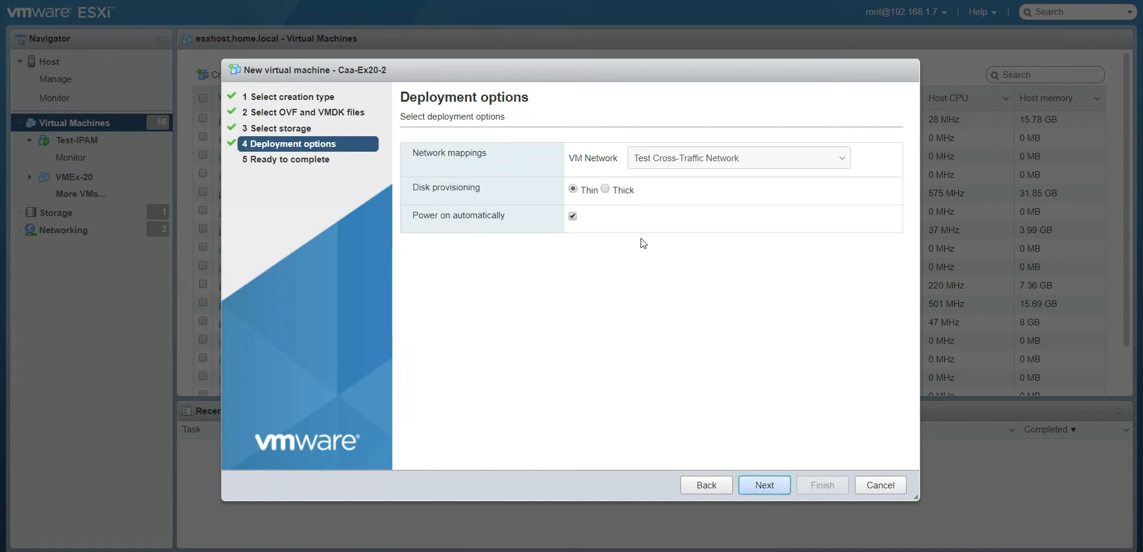
- Map the network to VM Network with automatic power-on disabled, and finish deploying the virtual machine
click(783, 165)
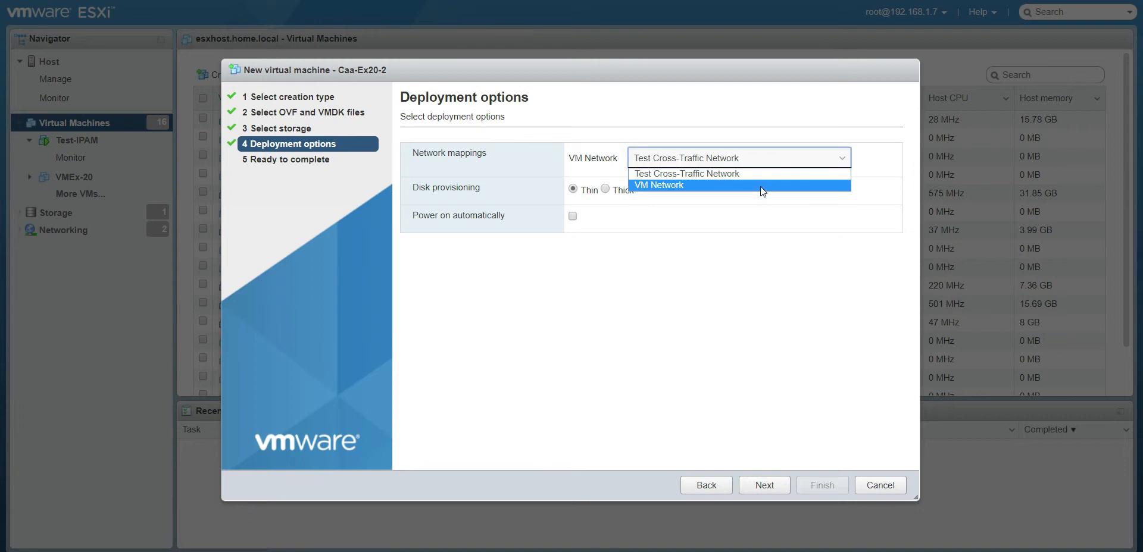
click(777, 184)
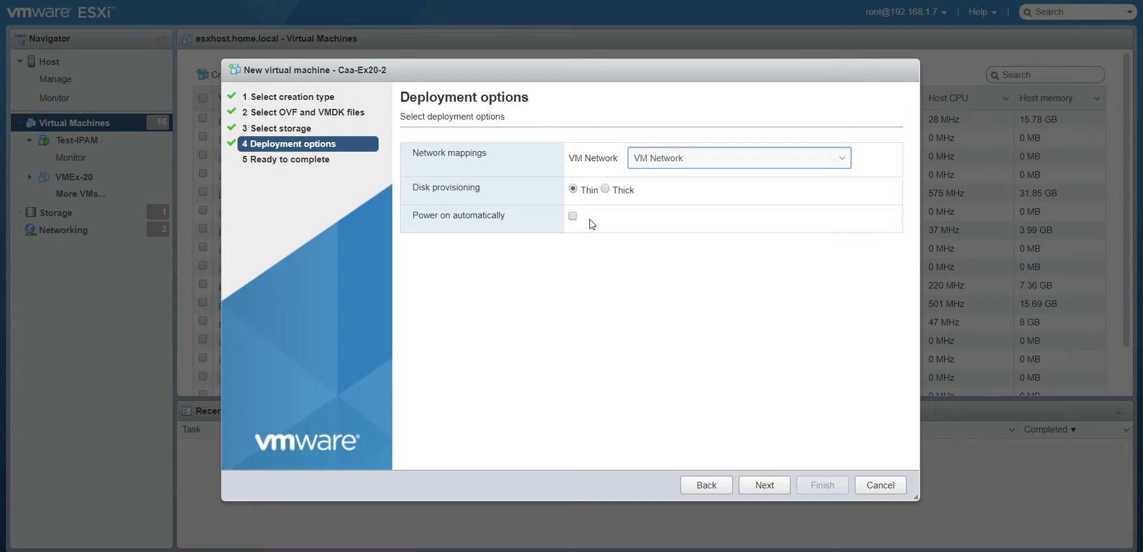
click(778, 485)
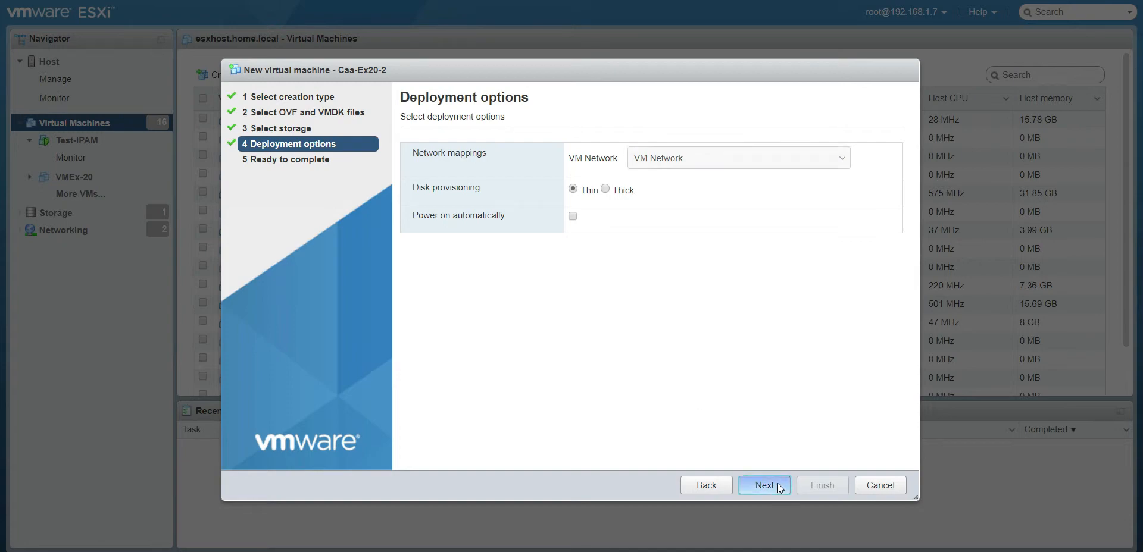
click(801, 489)
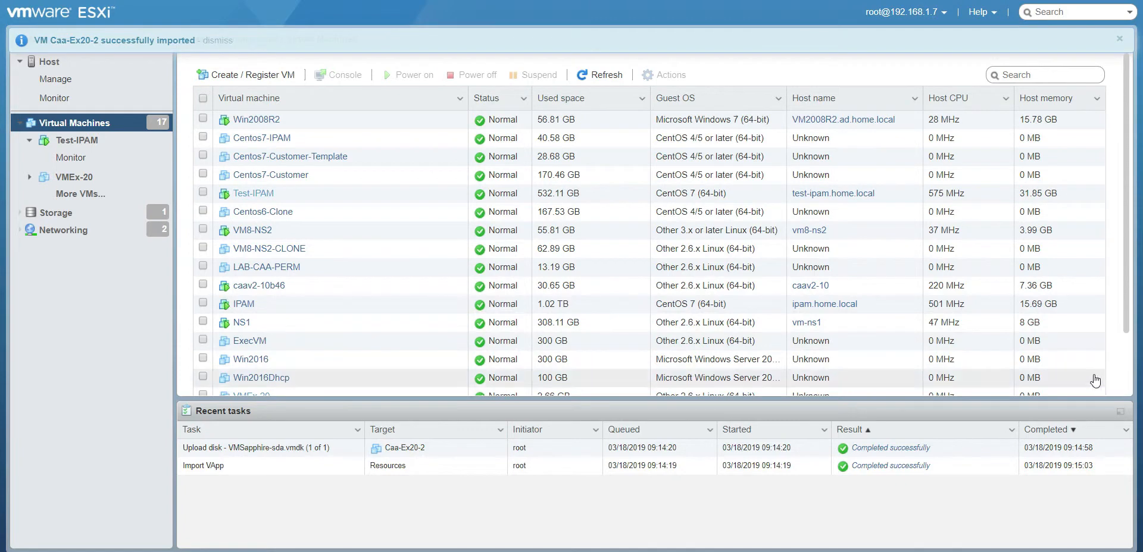
- Open the settings of the Caa-Ex20-2 virtual machine and add a CD/DVD drive to its hardware
click(1125, 376)
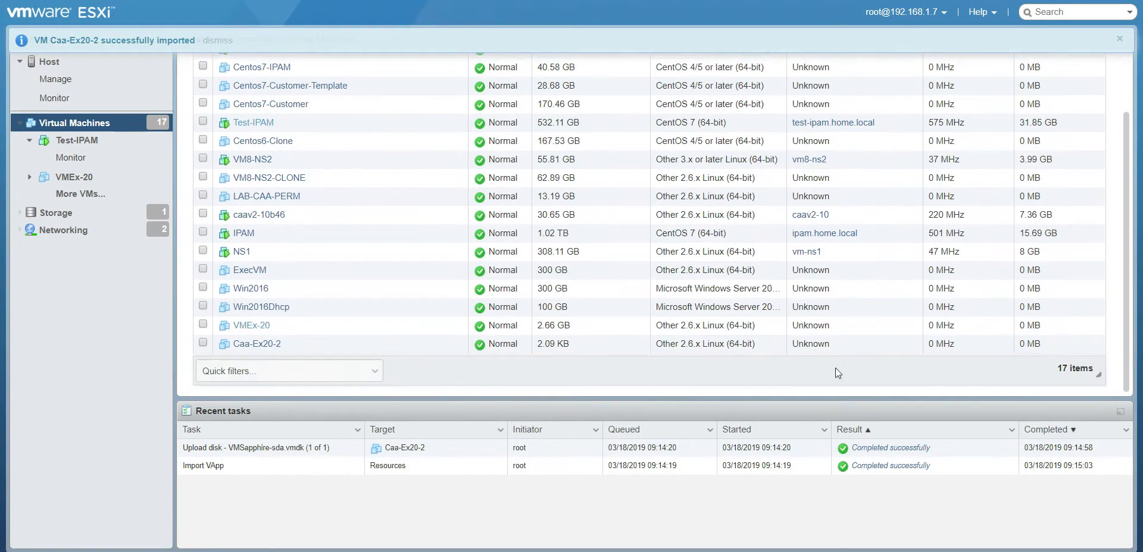
click(257, 344)
click(582, 71)
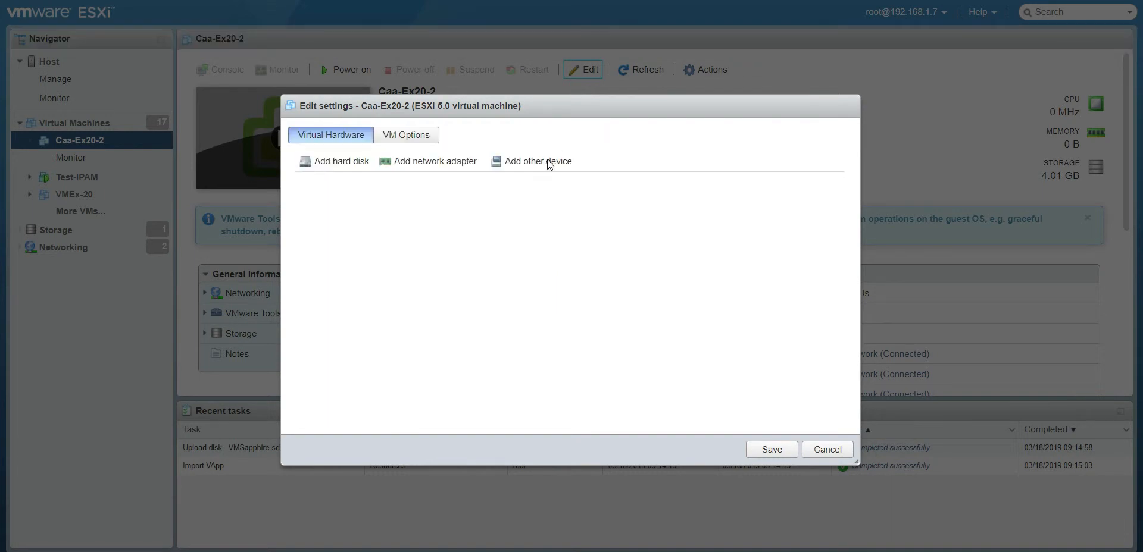
click(553, 161)
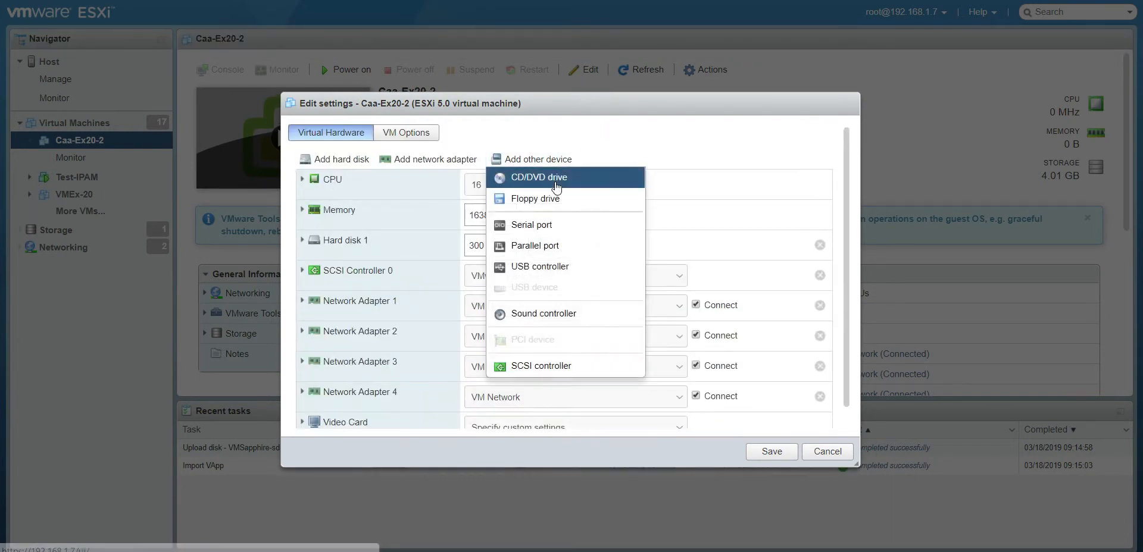
click(589, 175)
- Set the new CD/DVD drive to use the datastore ISO file IPControl-10.0.43.iso from datastore1's ISOs folder
click(630, 422)
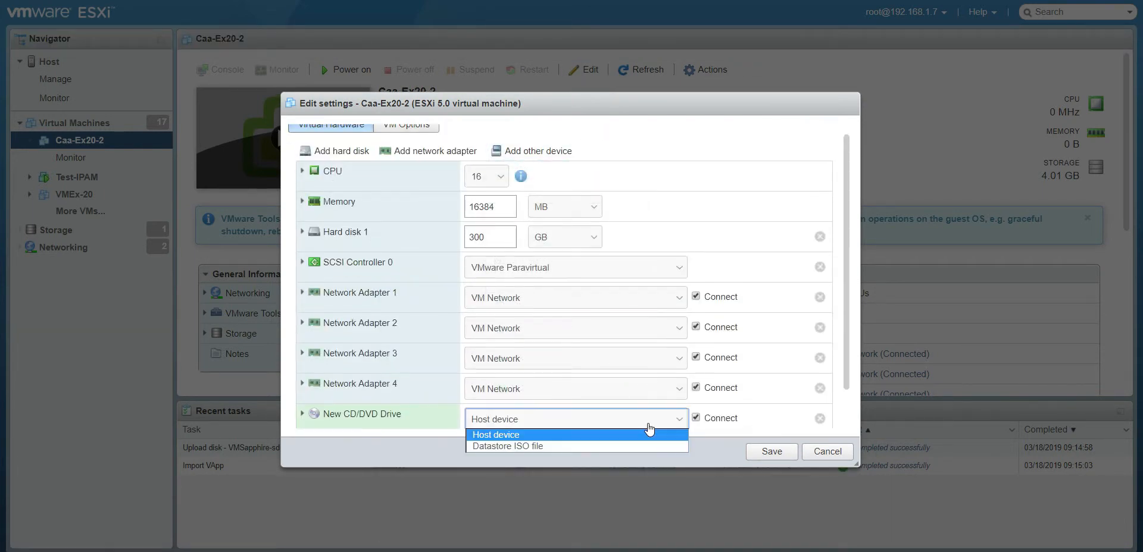
click(627, 445)
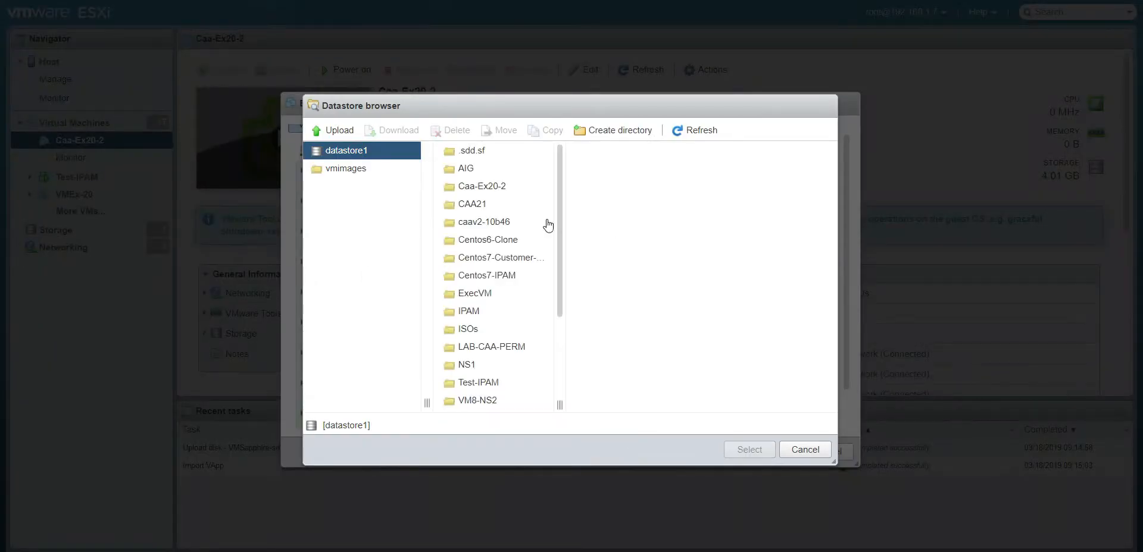
click(494, 327)
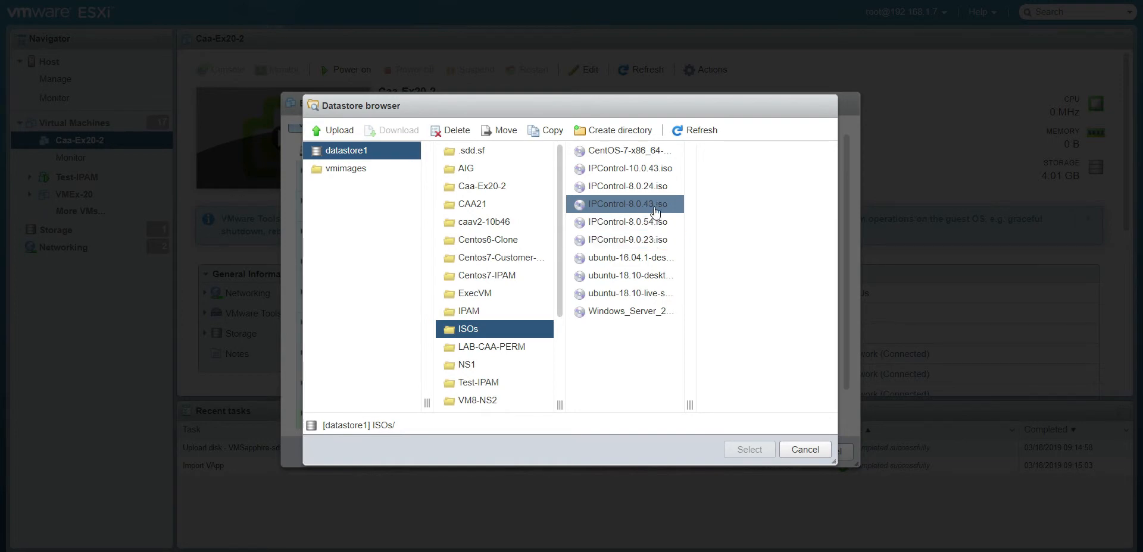
click(636, 169)
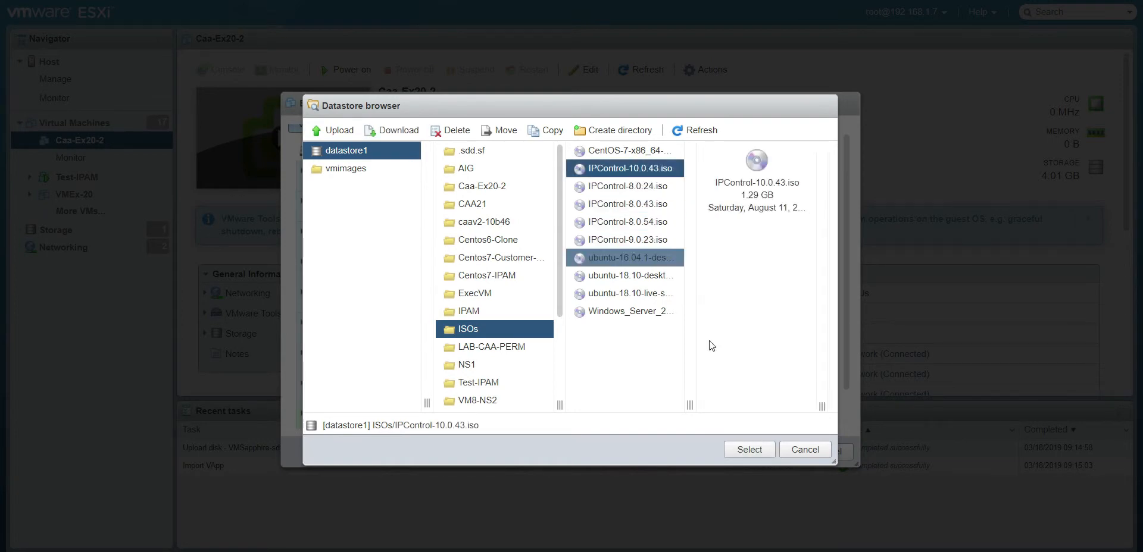
click(747, 454)
- Set the virtual machine's CPU count to 2 and save its hardware settings
click(491, 177)
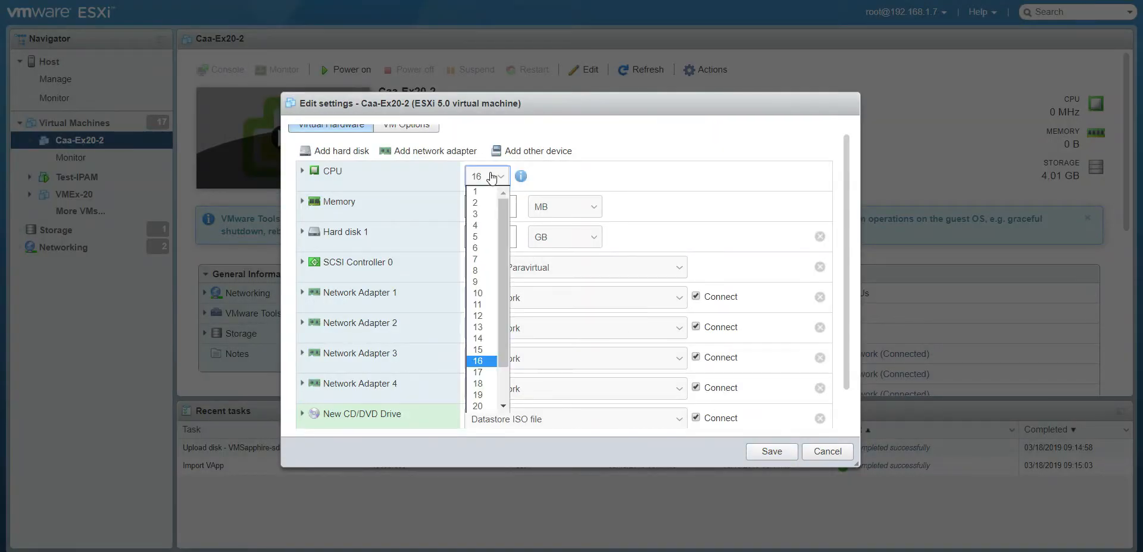
click(476, 203)
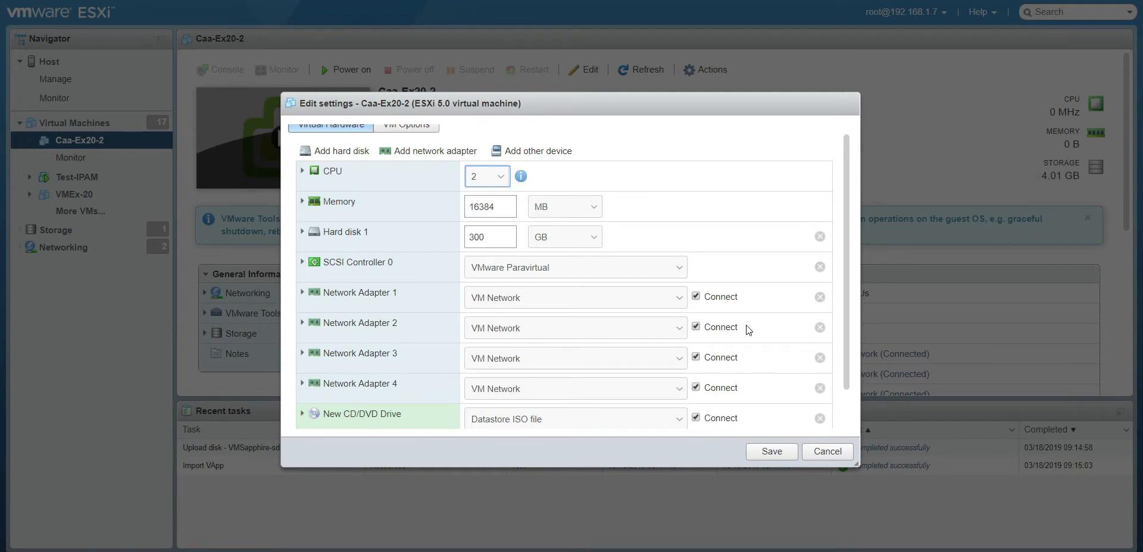
scroll(749, 330, down, 2)
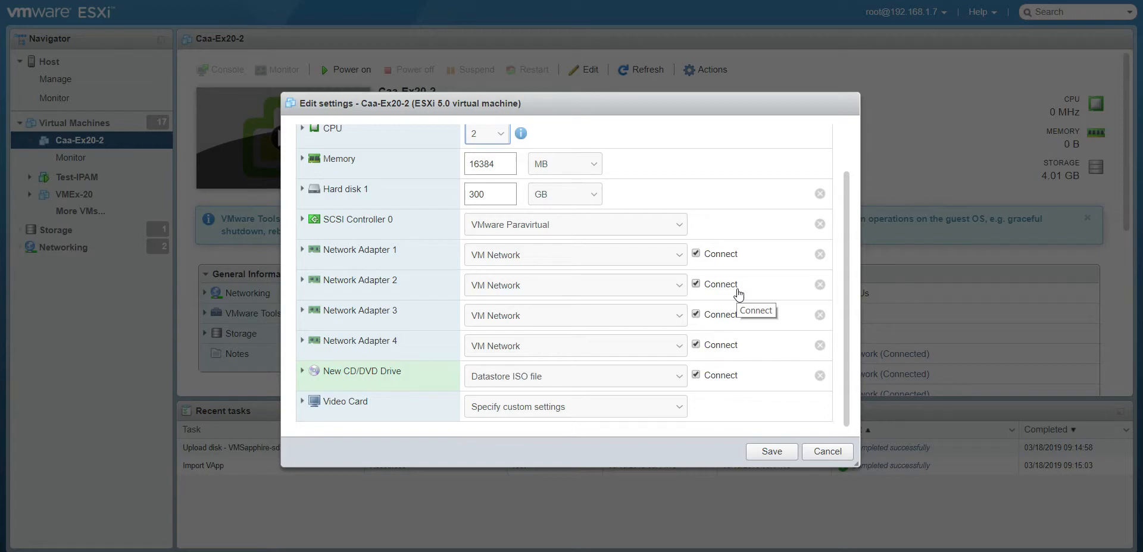
click(772, 451)
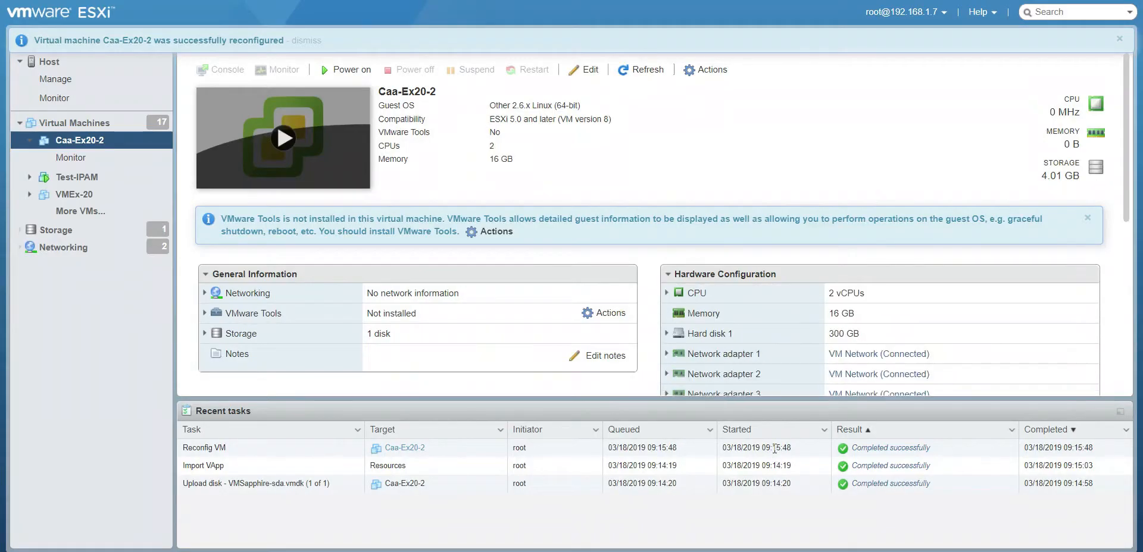
- Power on Caa-Ex20-2, open its console and boot the highlighted entry
click(348, 70)
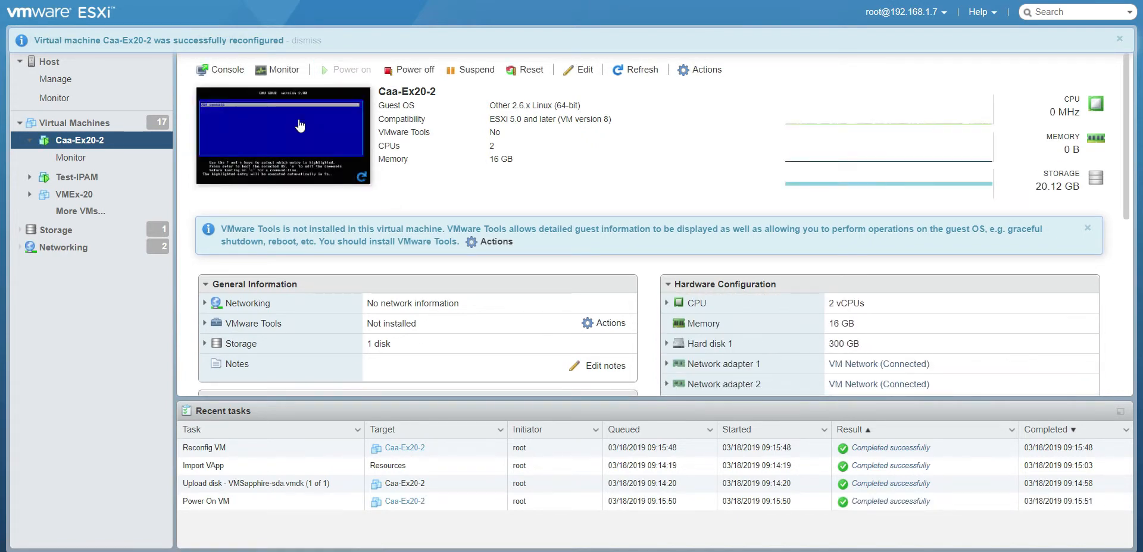
click(316, 141)
key(Return)
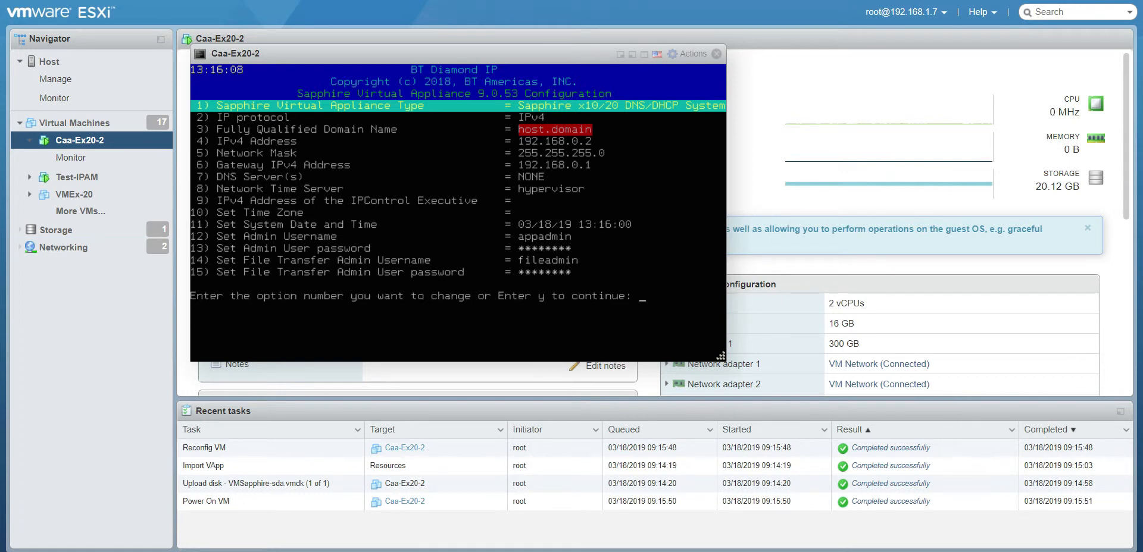
- Set the virtual appliance type to Sapphire EX System and the EX system type to Cloud Automation Appliance
text(1)
key(Return)
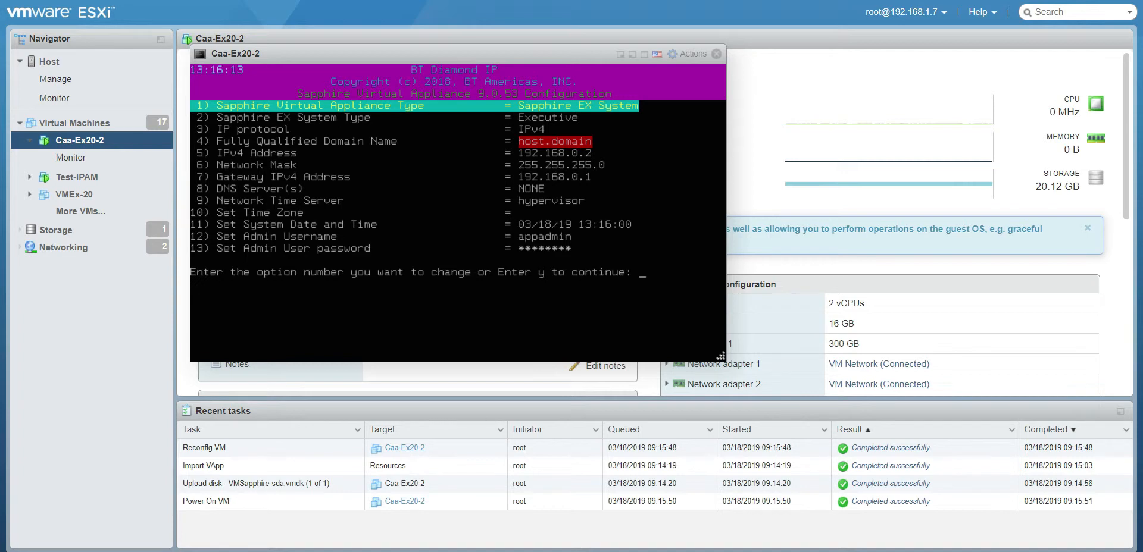
key(Down)
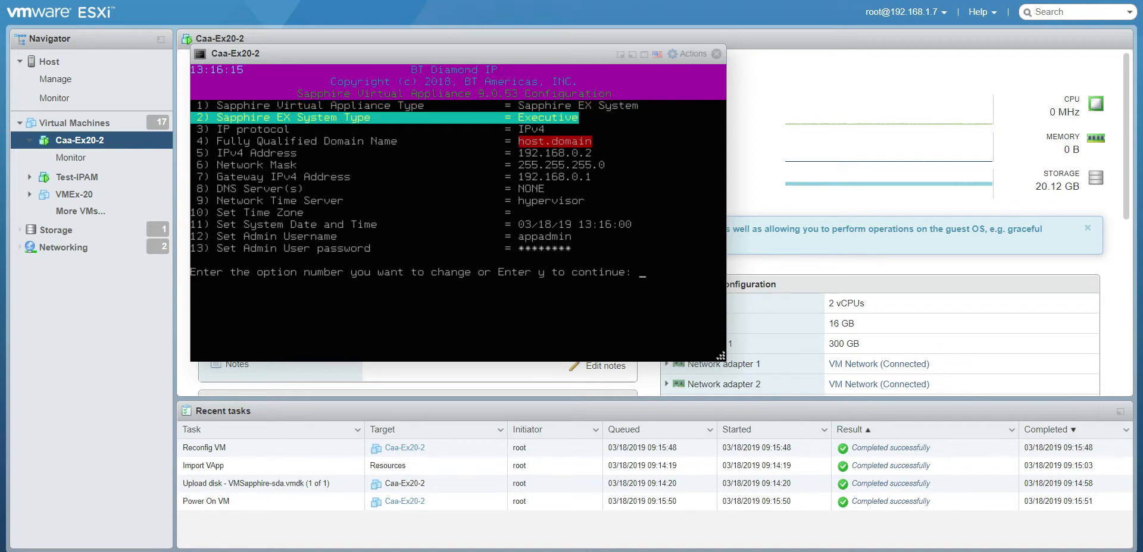
text(1)
key(BackSpace)
text(2)
key(Return)
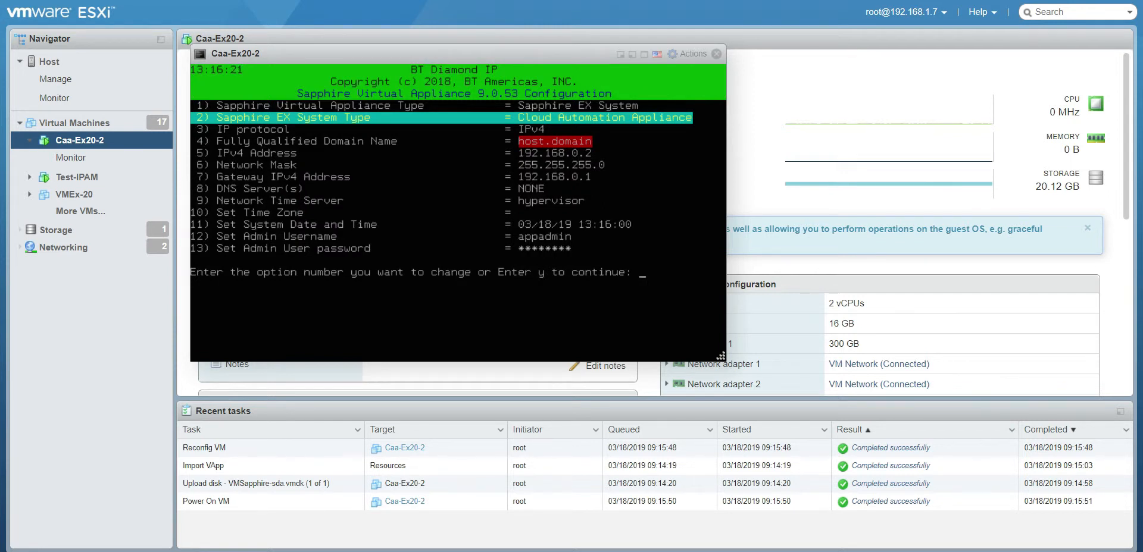
- Set the appliance's fully qualified domain name to caa-ex20-2.home.local
text(4)
key(Return)
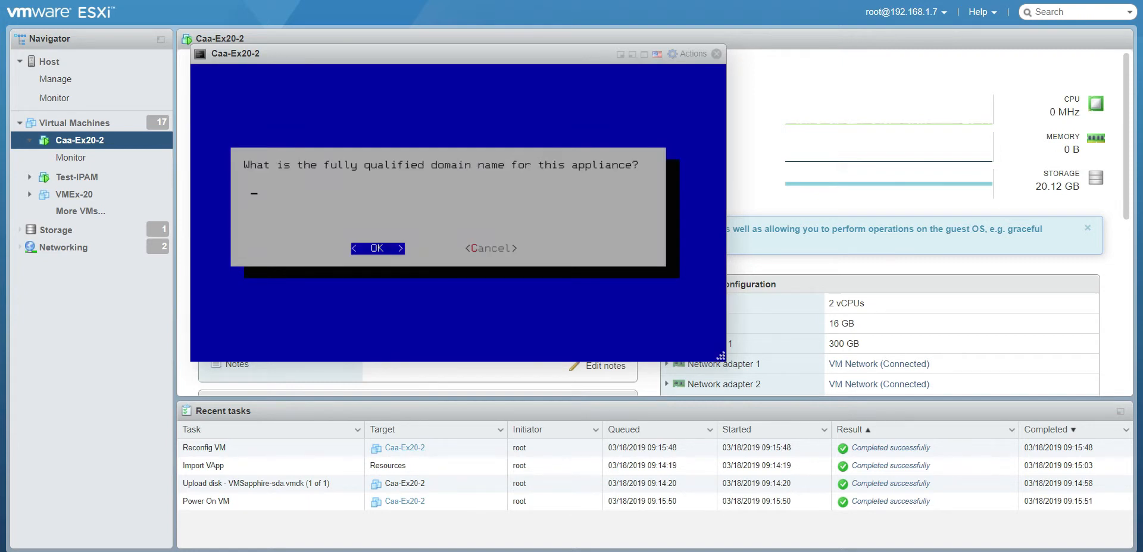
text(caa-ex20-2.home.local)
key(Return)
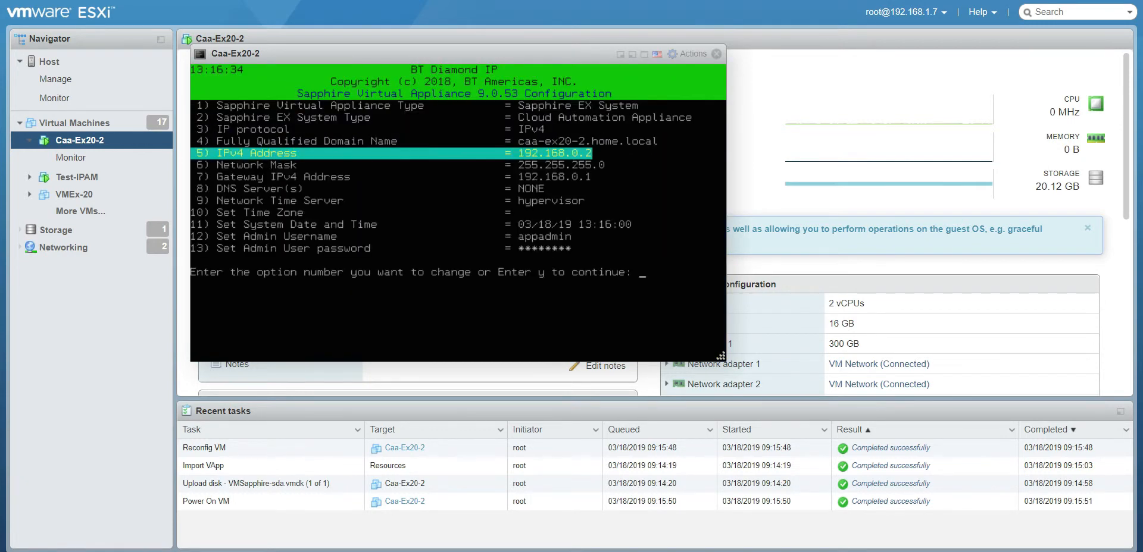
- Set the appliance's IPv4 address to 192.168.1.56
text(5)
key(Return)
text(192.168.1.)
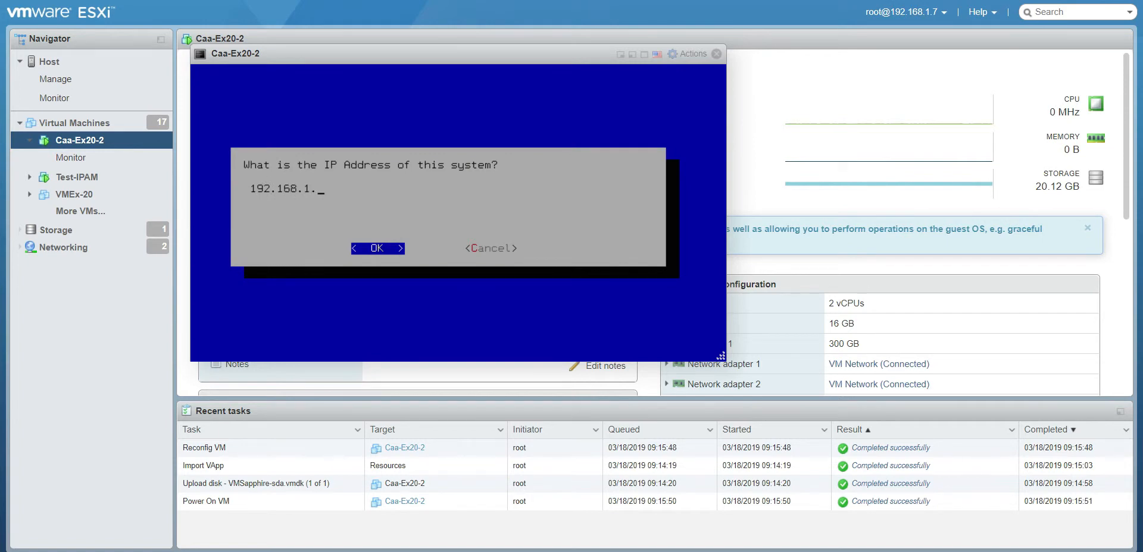
text(56)
key(Return)
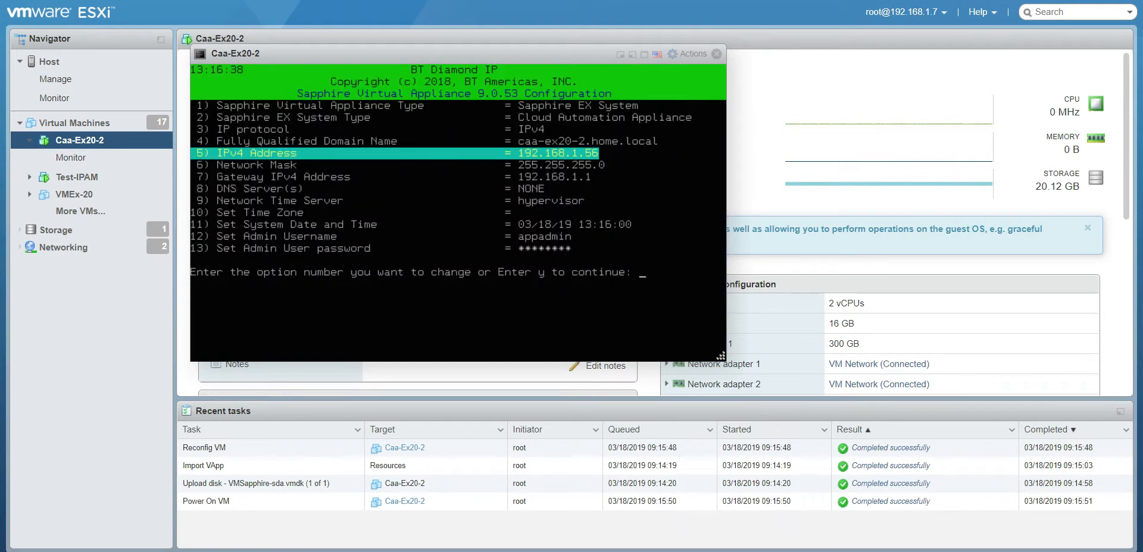
- Keep the network mask and gateway as they are and set the appliance's DNS server to 192.168.1.24
key(6)
key(7)
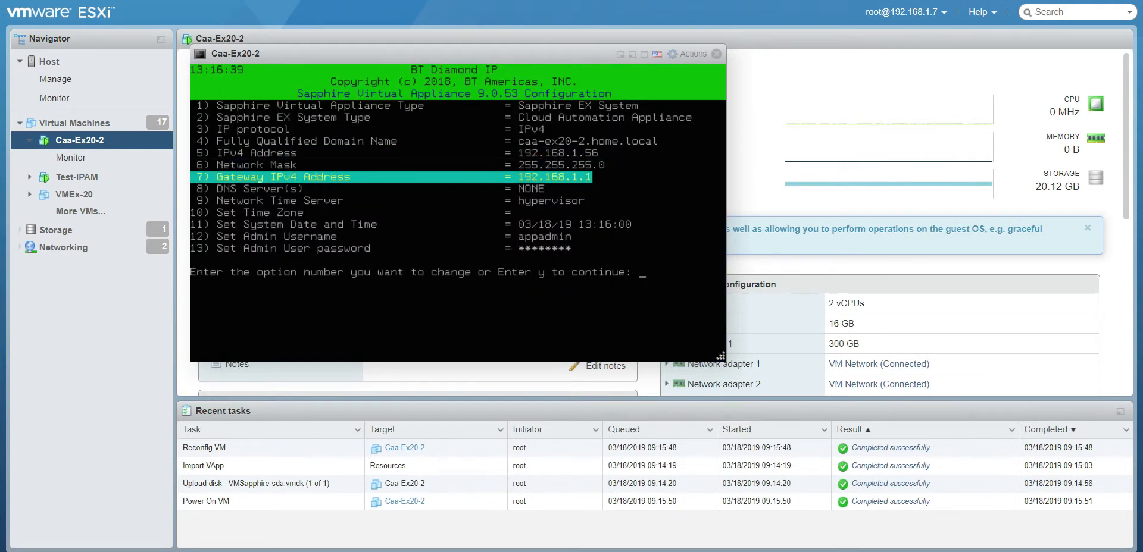
key(8)
key(Return)
text(192.168)
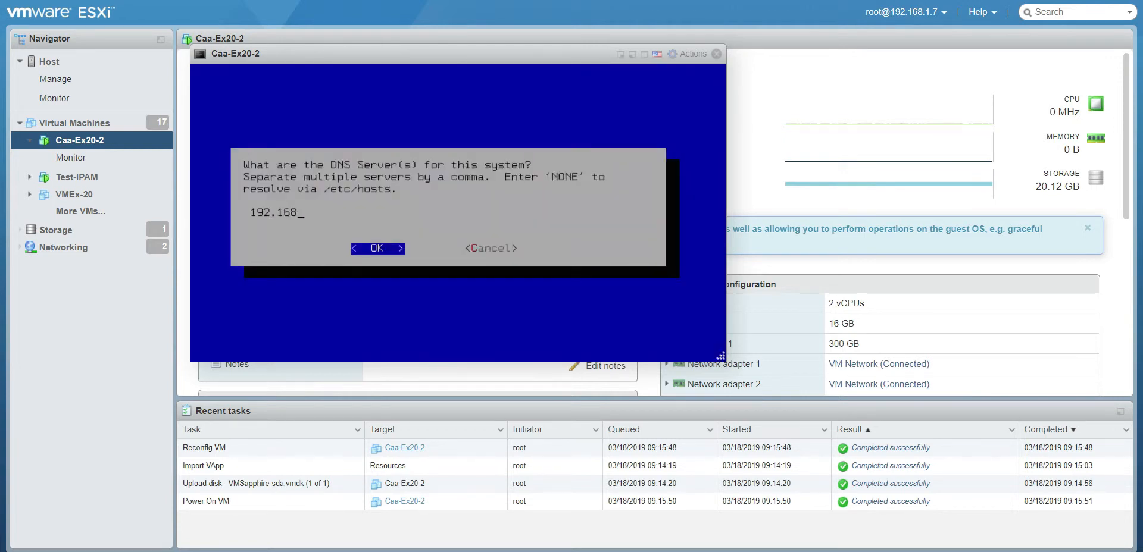
text(.1.24)
key(Return)
- Set the appliance's network time server to 192.168.1.28
key(9)
key(Return)
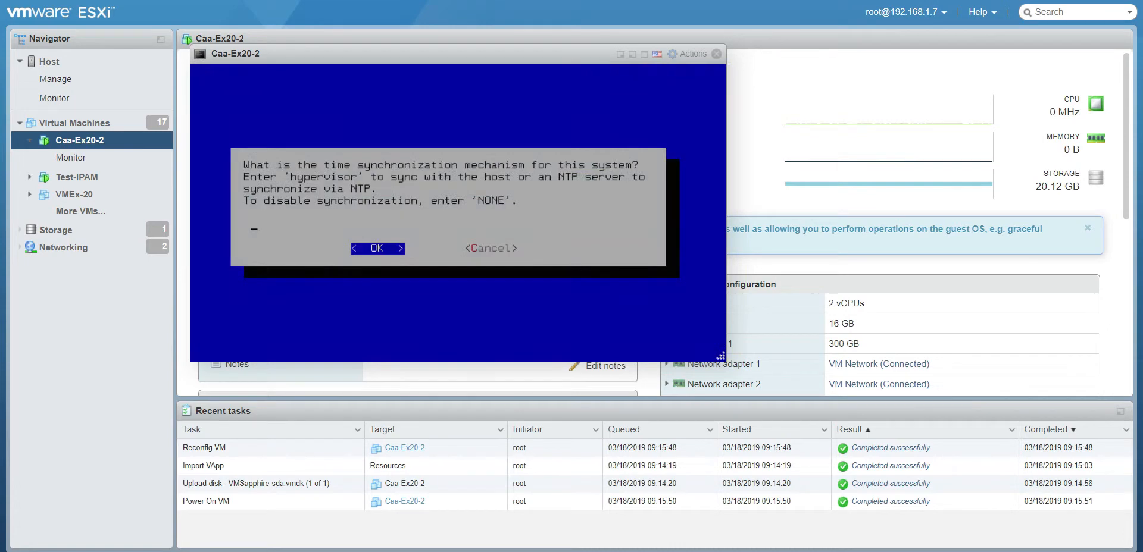
text(192.168.1.28)
key(Return)
- Set the appliance's time zone to Americas, United States, Eastern (most areas), and accept the selection
key(Down)
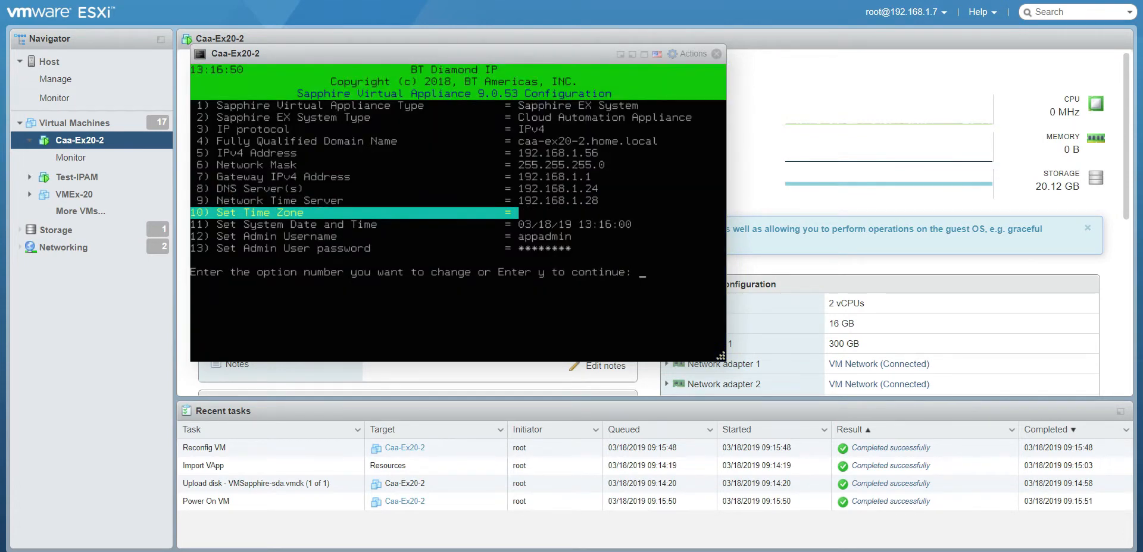
key(Return)
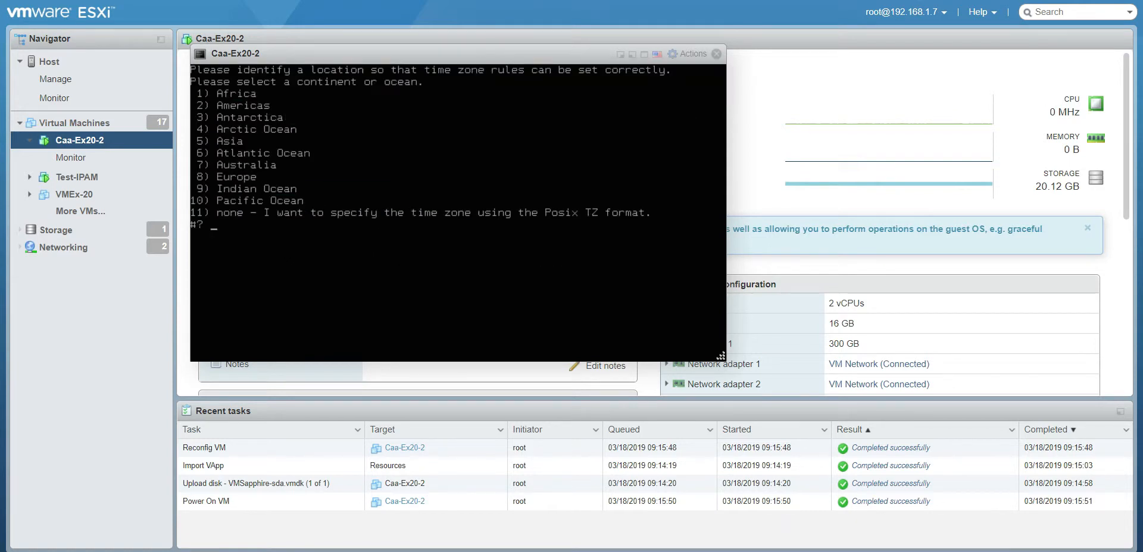
text(2)
key(Return)
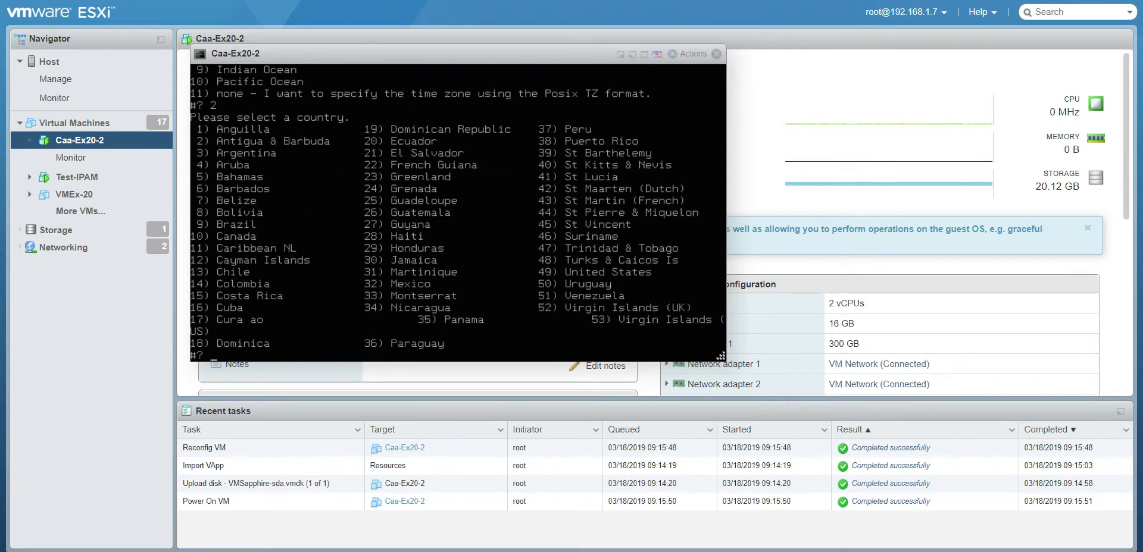
text(49)
key(Return)
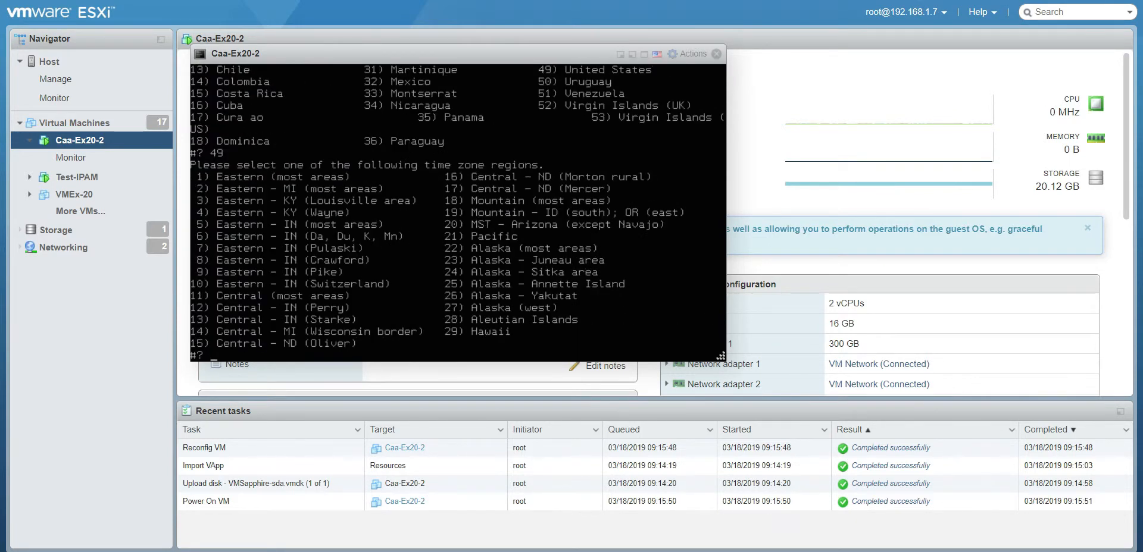
text(1)
key(Return)
text(1)
key(Return)
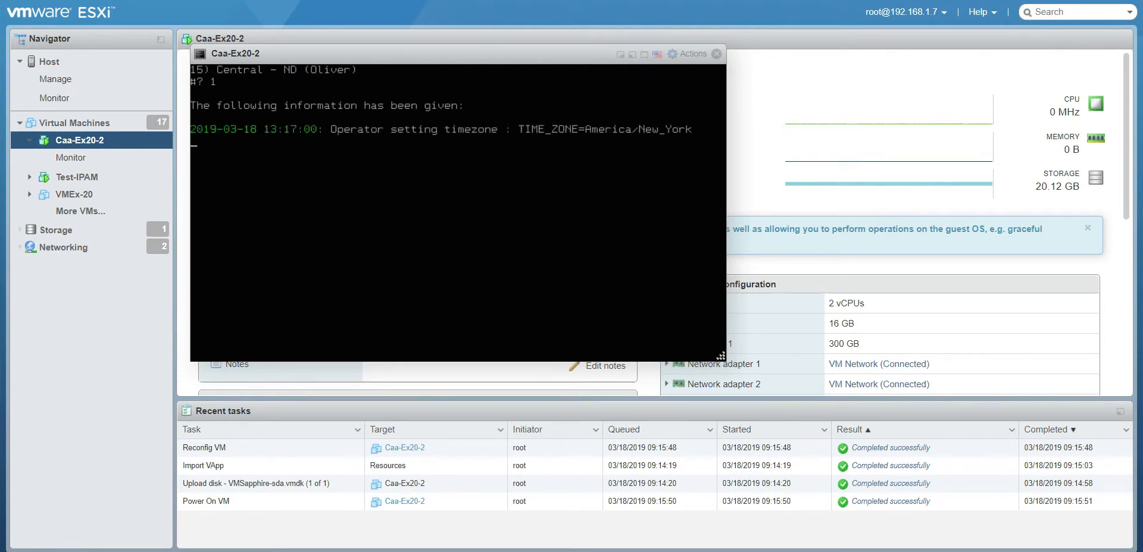
- Accept the appliance configuration and run the IPControl installation, continuing past the ISO eject request
key(Down)
key(Down)
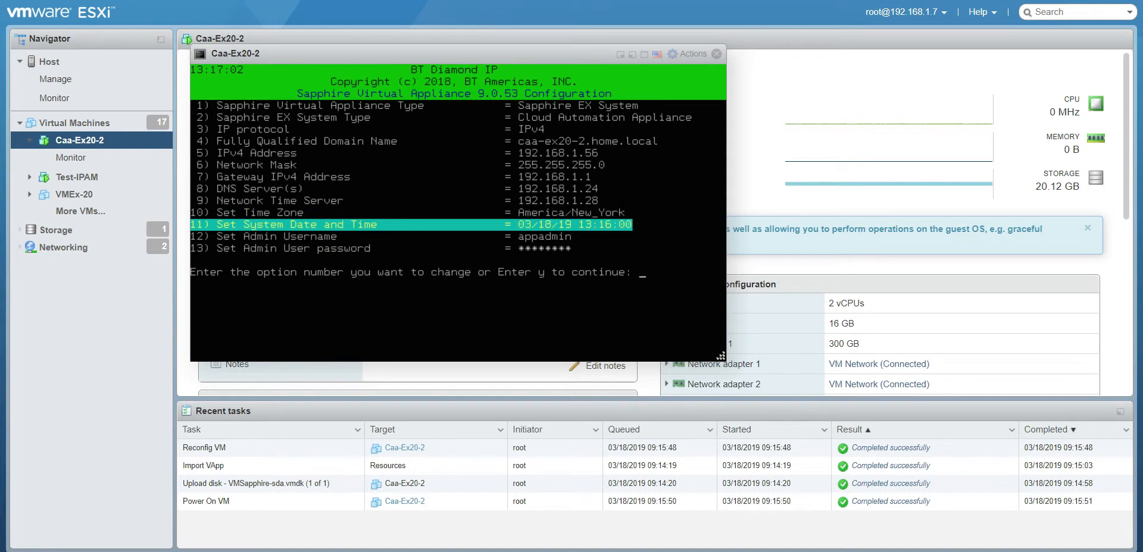
text(y)
key(Return)
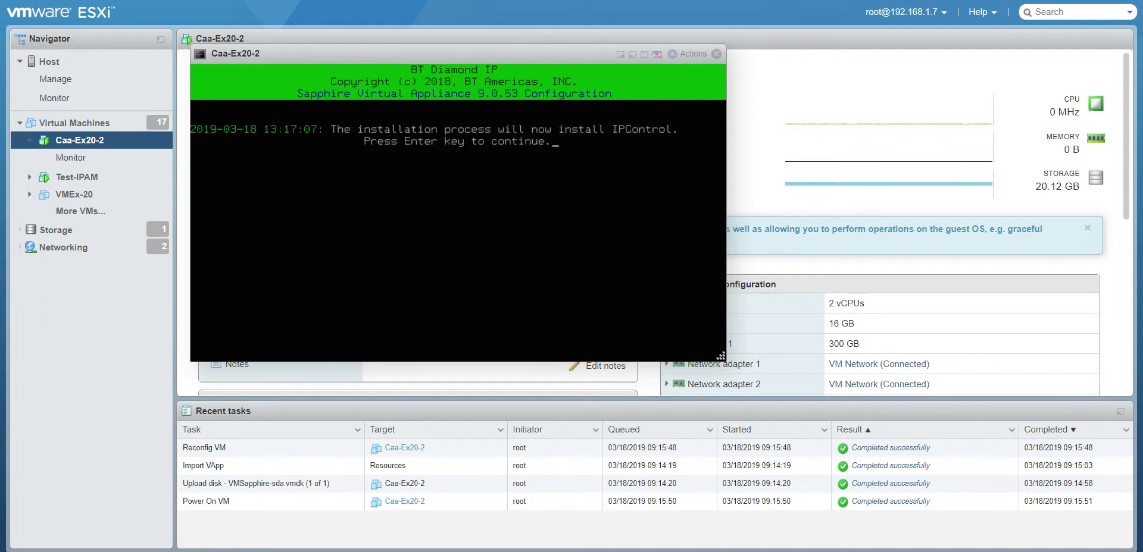
key(Return)
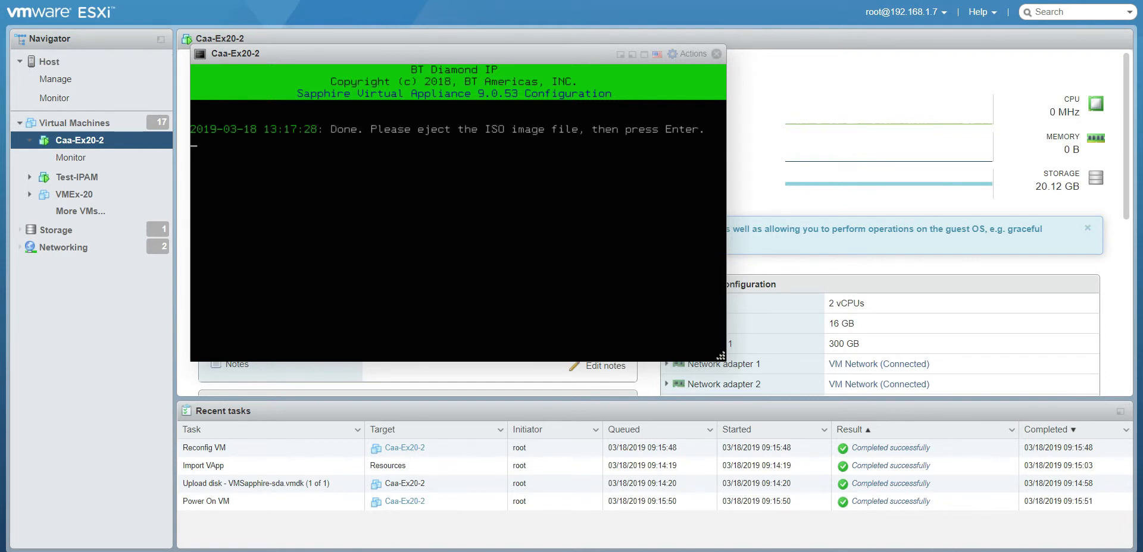
key(Return)
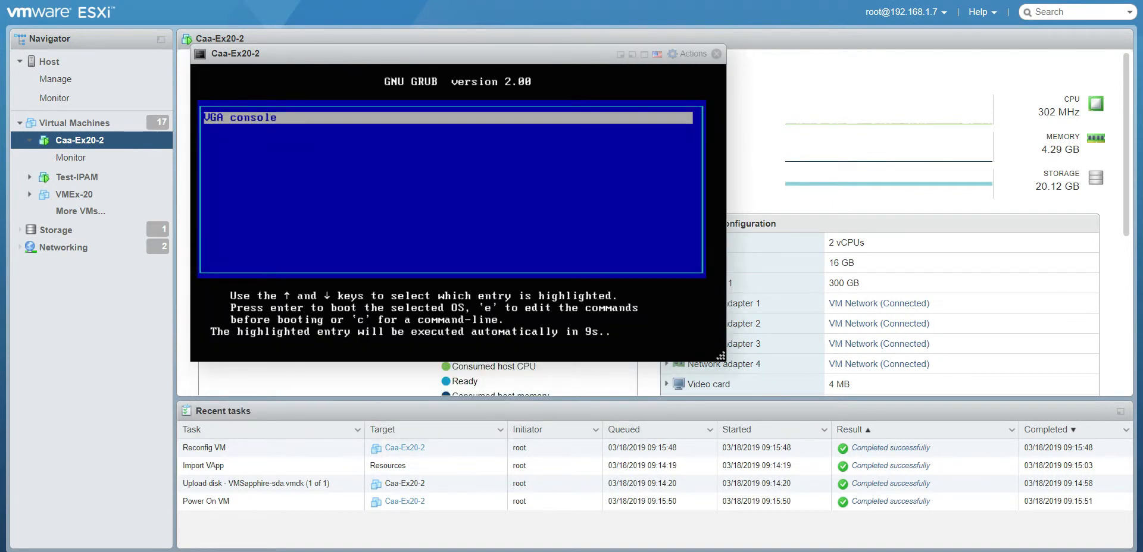
- Boot the VGA console entry and log in to the appliance as appadmin
key(Return)
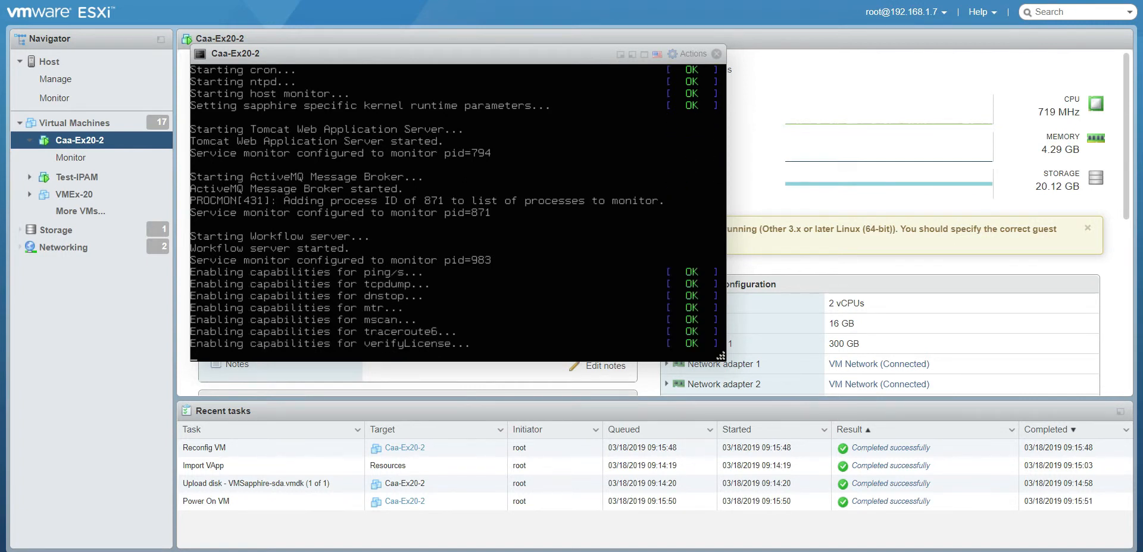
text(appadmin)
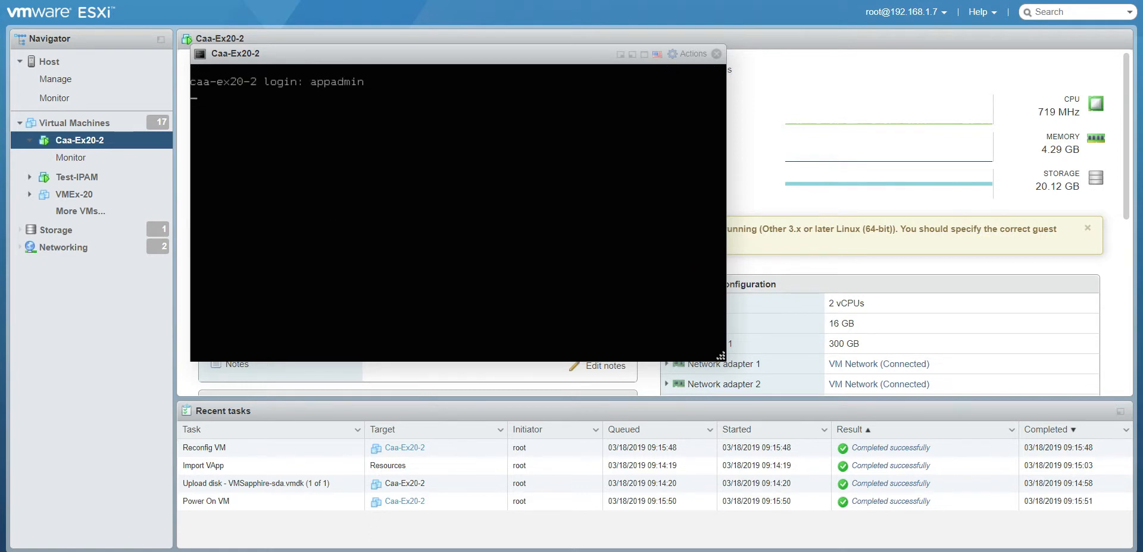
key(Return)
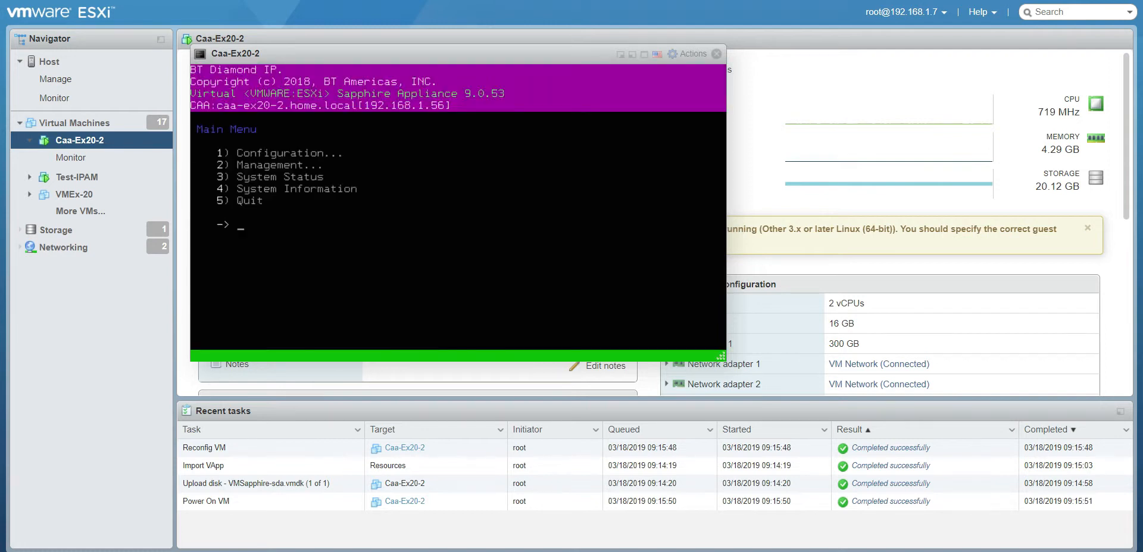
- Generate the license data in the License section of the CAA API Service Configuration
text(1)
key(Return)
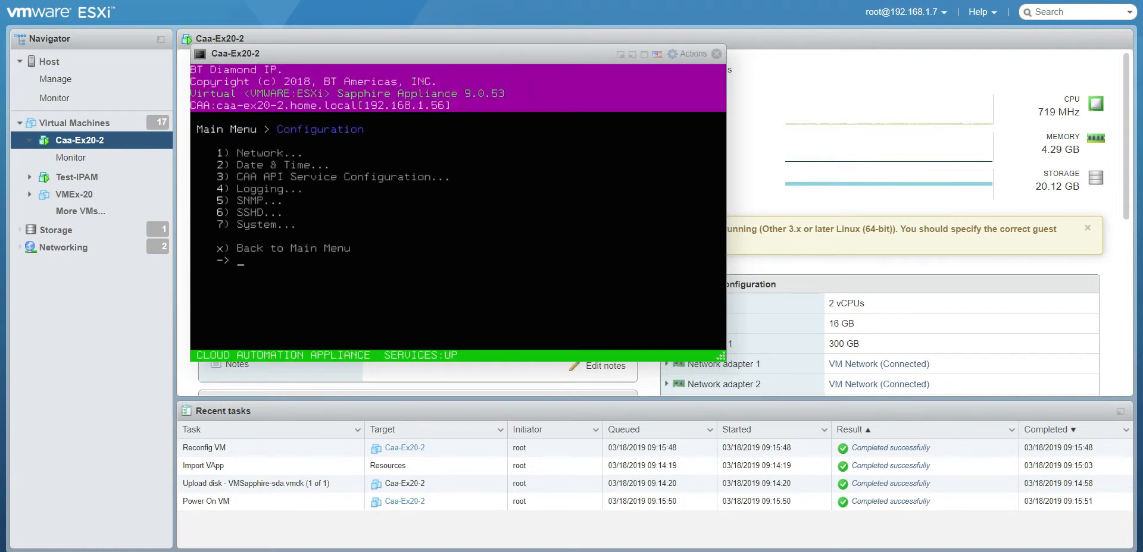
text(3)
key(Return)
text(1)
key(Return)
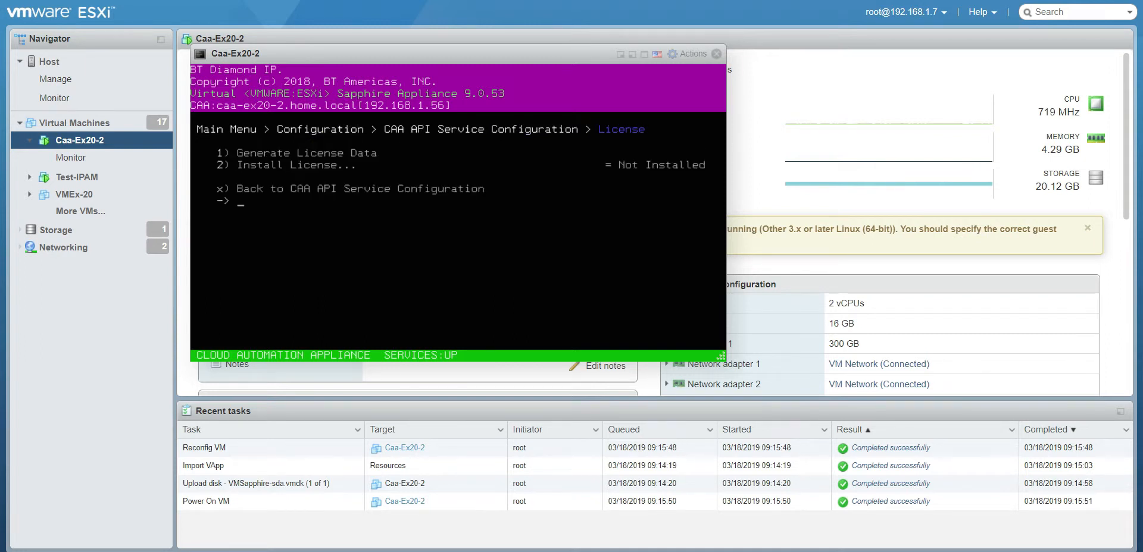
text(1)
key(Return)
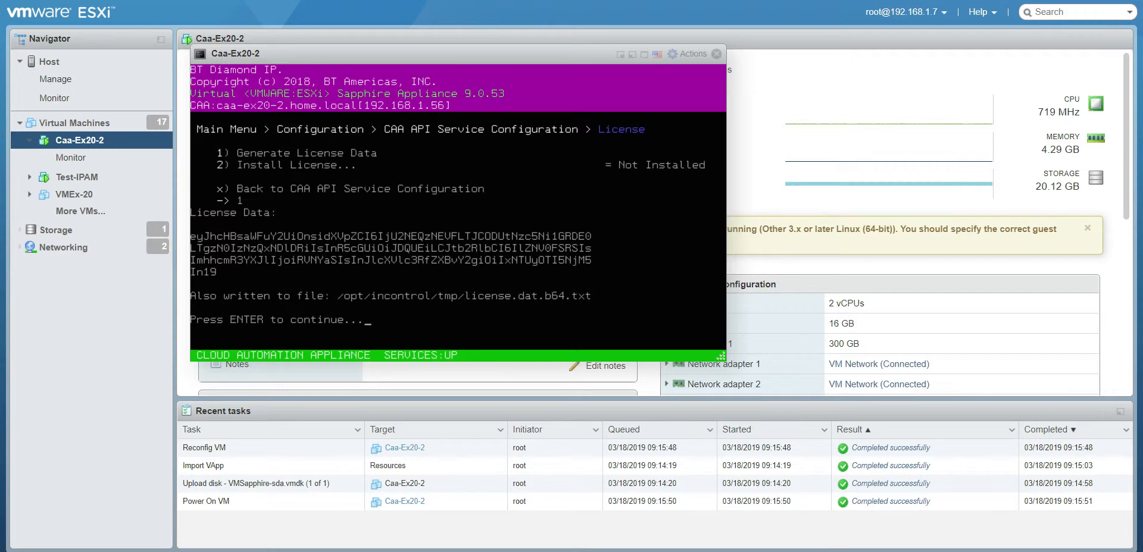